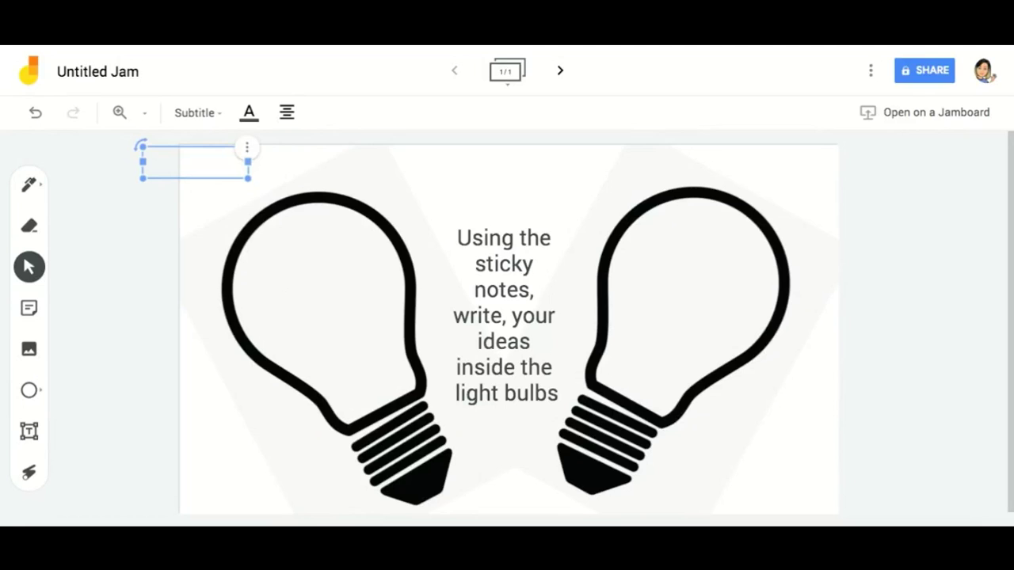
- Enlarge the light-bulb jam's text box, then upload the Warm-Up worksheet image as frame 4's background
{"action": "left_click_drag", "start_coordinate": [246, 177], "coordinate": [925, 441]}
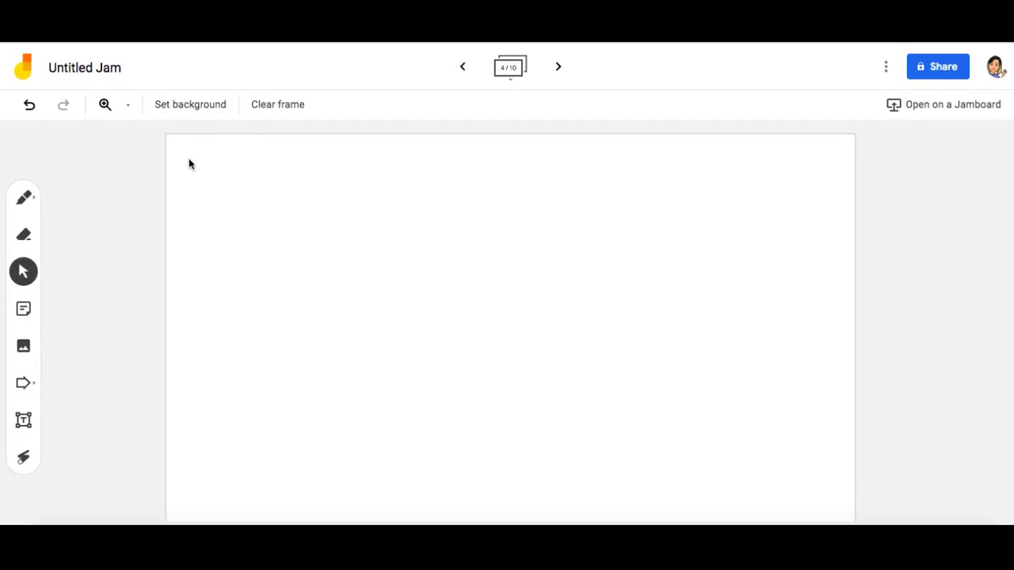
{"action": "left_click", "coordinate": [215, 108]}
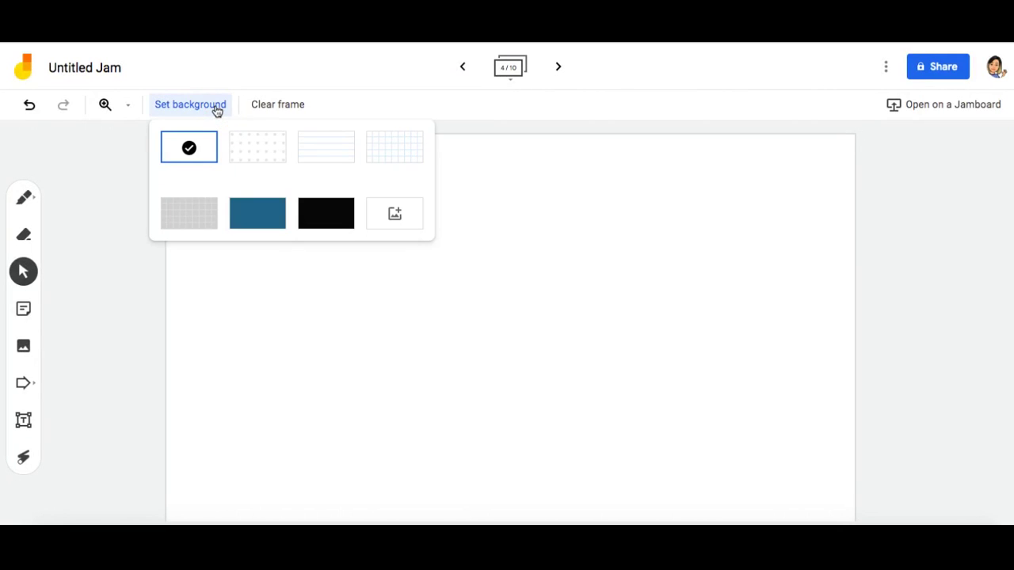
{"action": "left_click", "coordinate": [397, 214]}
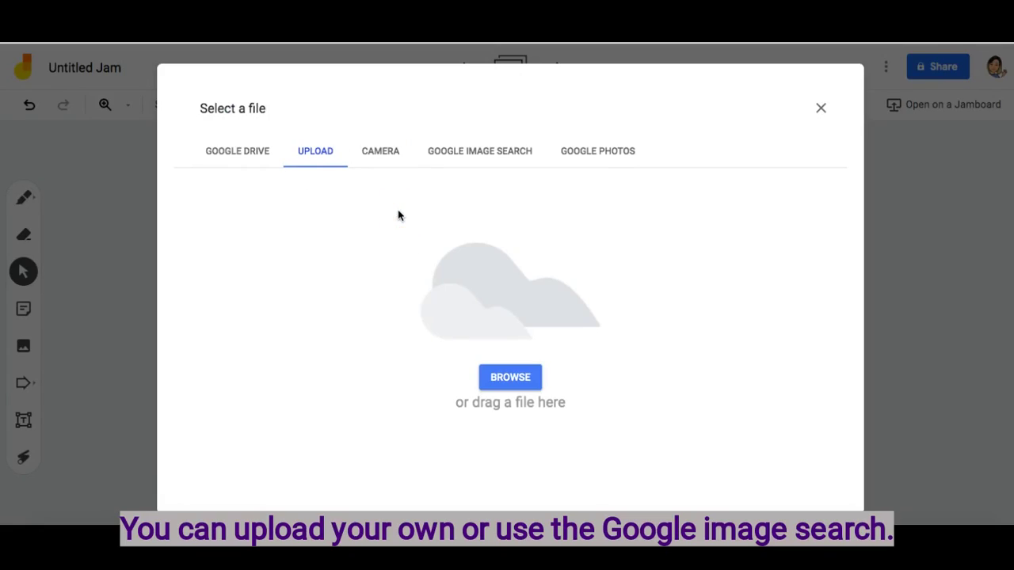
{"action": "left_click", "coordinate": [511, 384]}
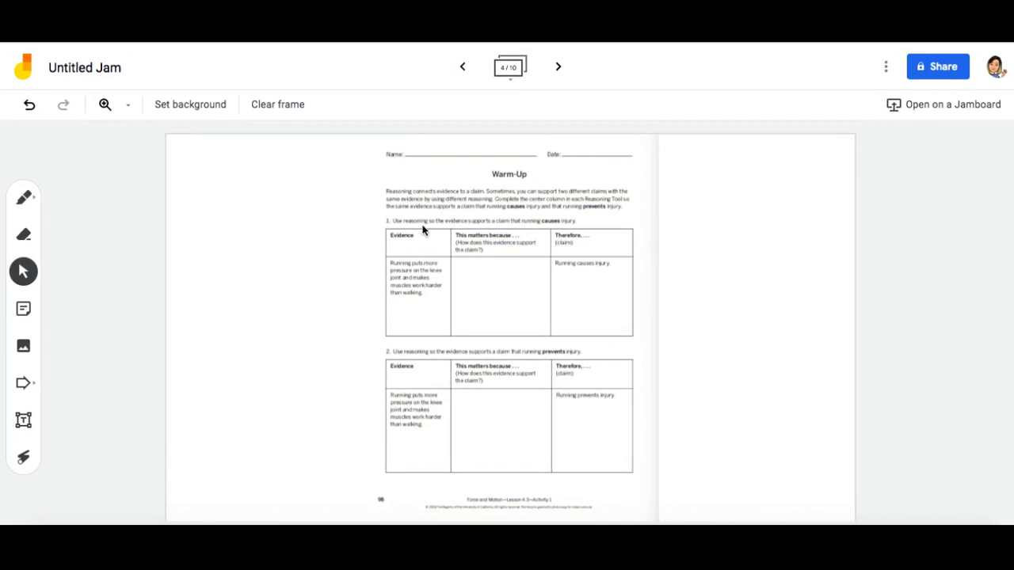
{"action": "scroll", "coordinate": [415, 278], "scroll_direction": "up", "scroll_amount": 3}
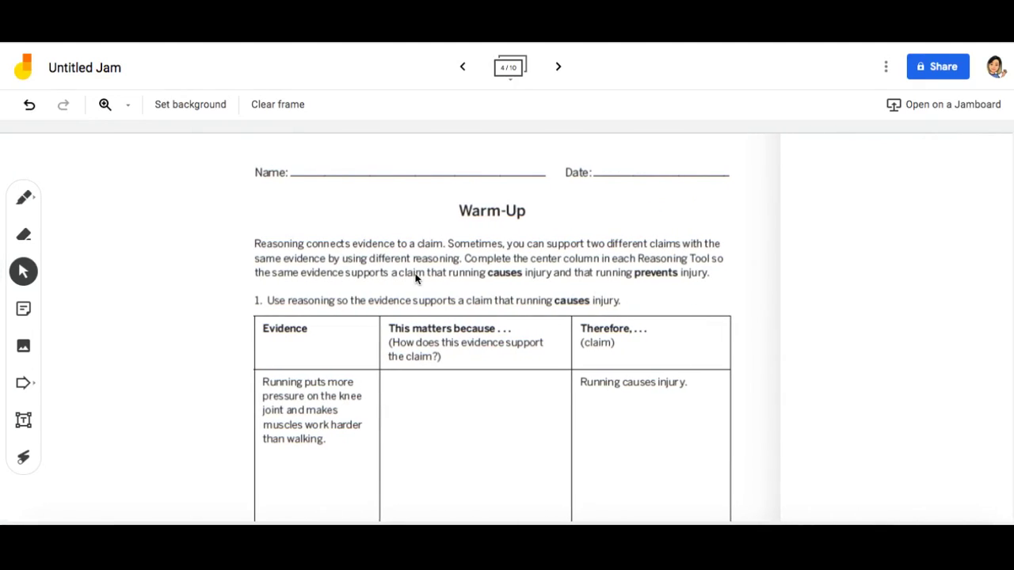
- Underline the word Reasoning with a green marker
{"action": "left_click", "coordinate": [31, 201]}
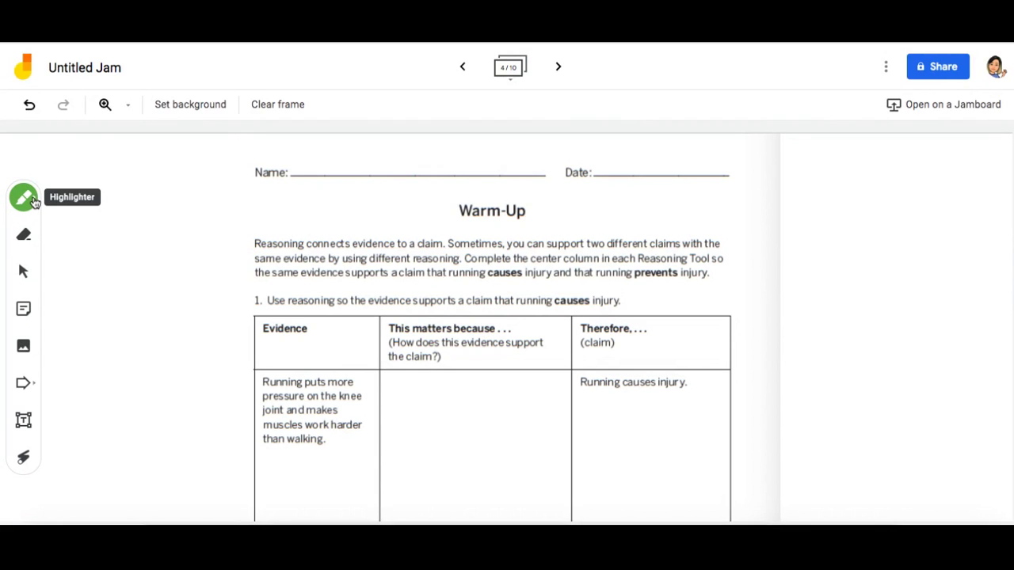
{"action": "left_click", "coordinate": [33, 202]}
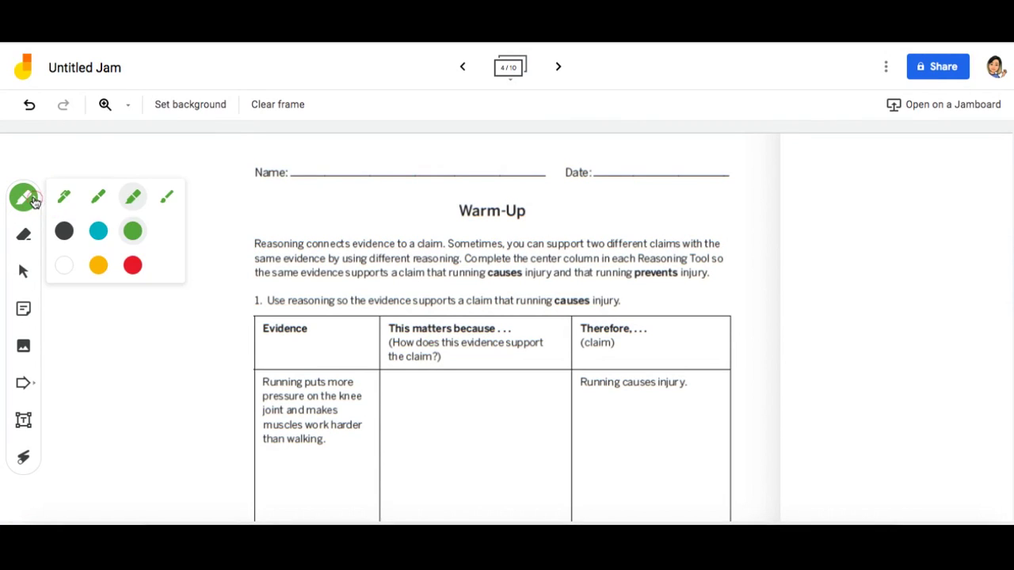
{"action": "left_click", "coordinate": [167, 199]}
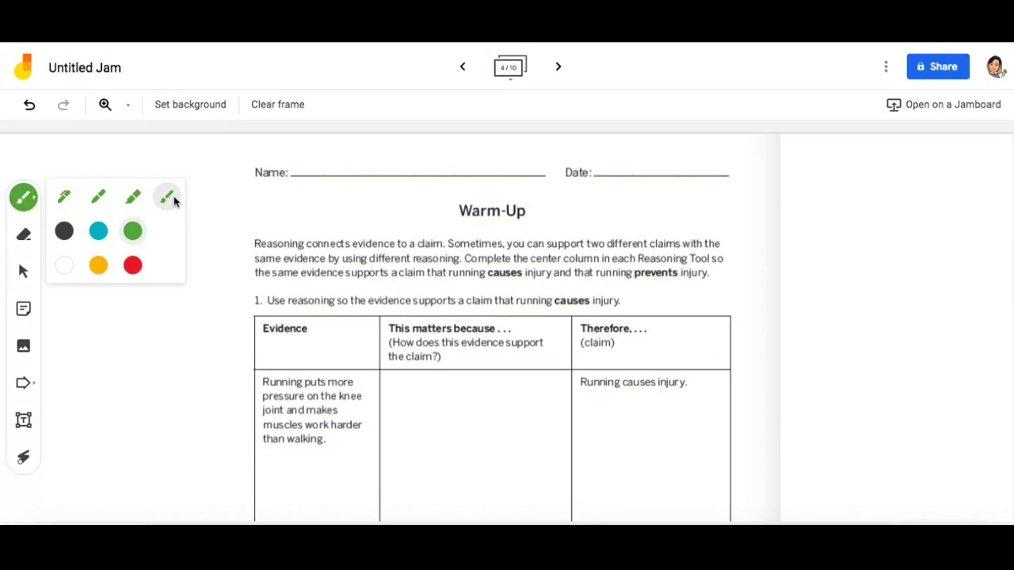
{"action": "left_click", "coordinate": [63, 198]}
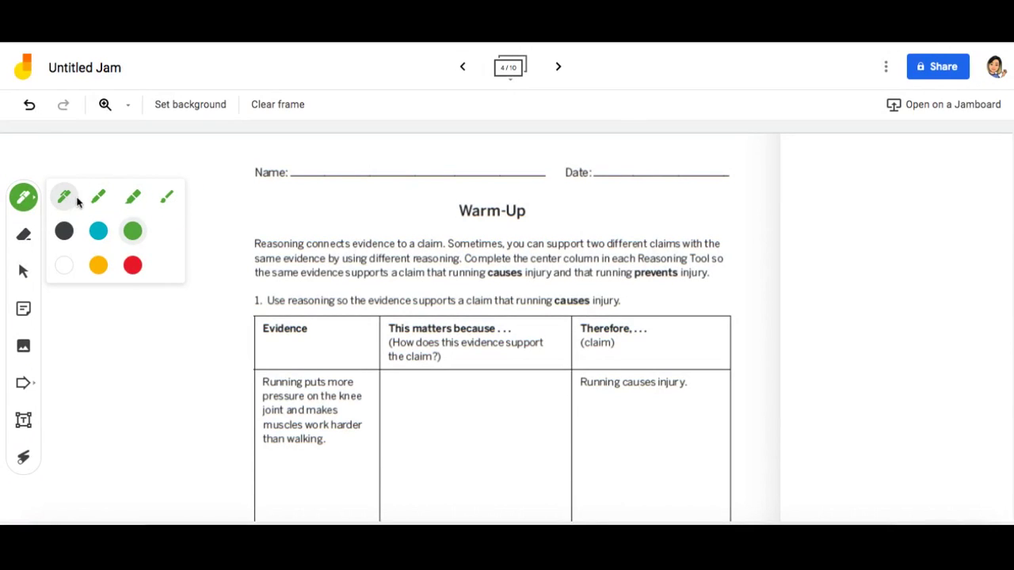
{"action": "left_click", "coordinate": [98, 200]}
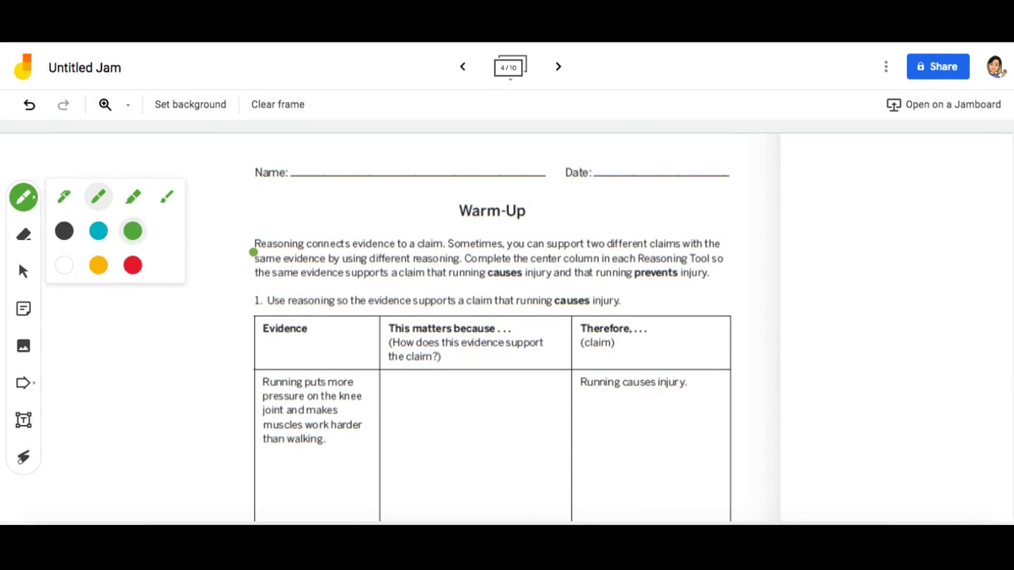
{"action": "left_click_drag", "start_coordinate": [254, 252], "coordinate": [290, 252]}
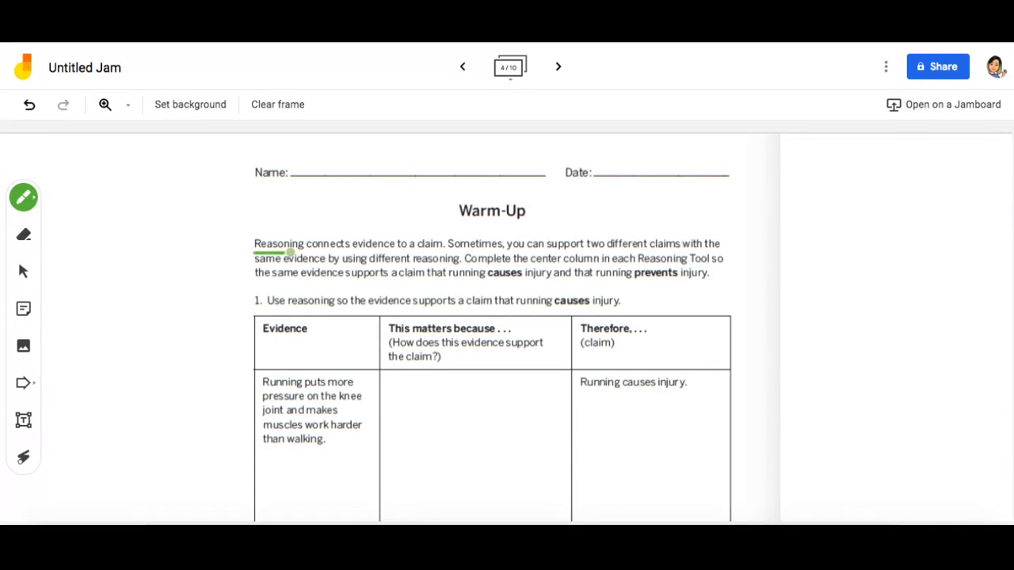
- Highlight the words 'the same' with the green highlighter
{"action": "left_click", "coordinate": [24, 197]}
{"action": "left_click", "coordinate": [165, 198]}
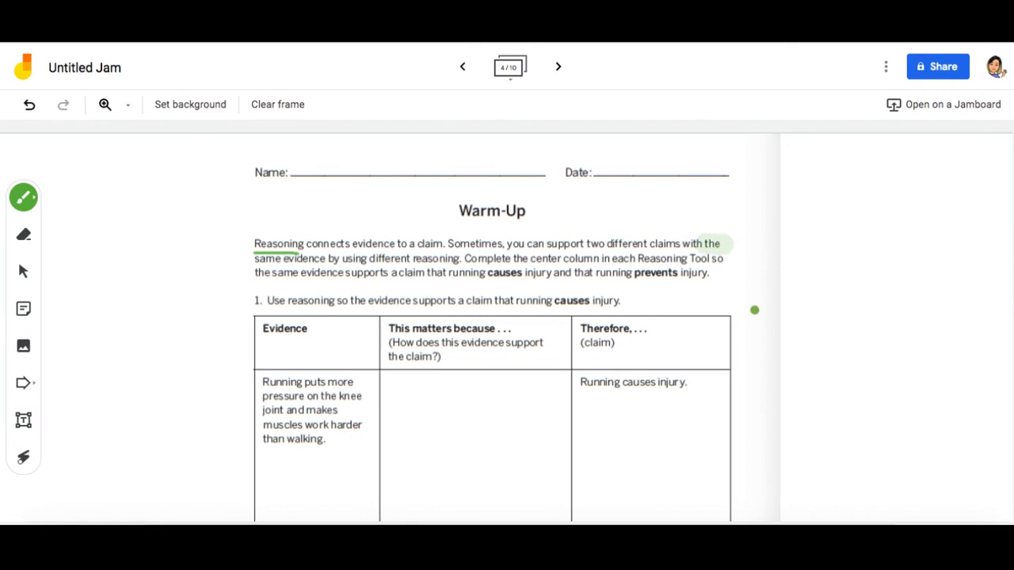
{"action": "left_click", "coordinate": [26, 197]}
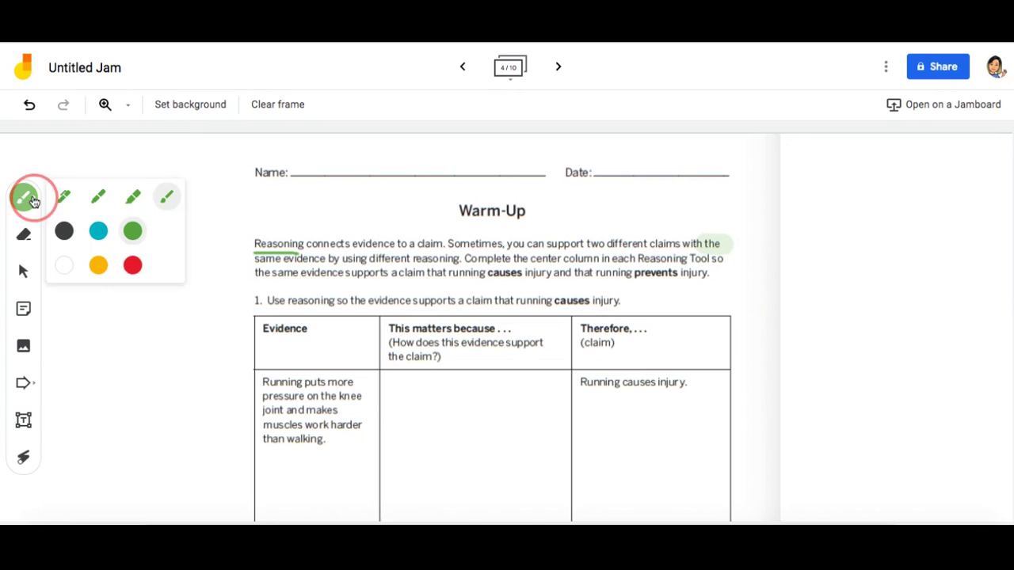
{"action": "left_click", "coordinate": [132, 197]}
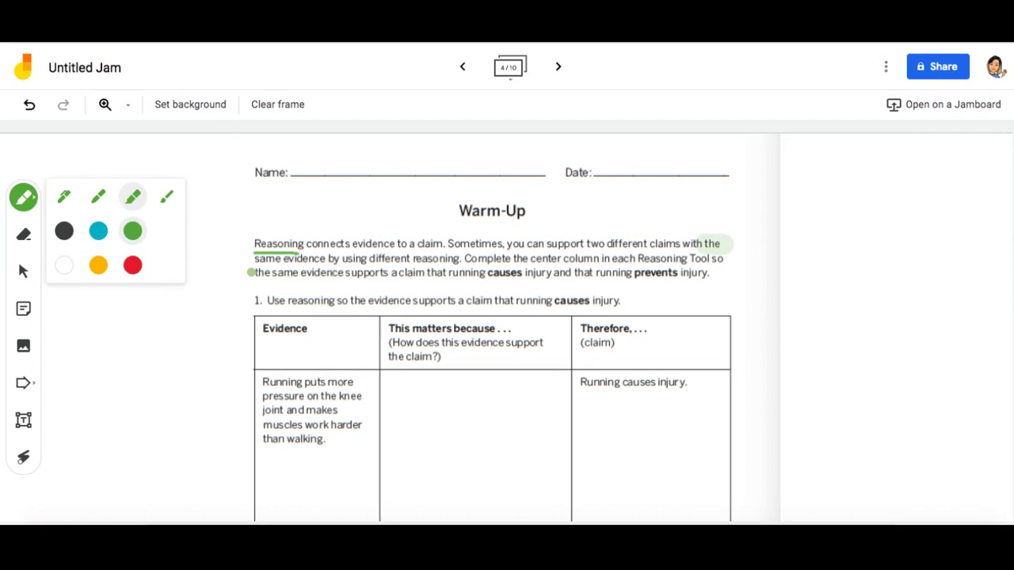
{"action": "left_click_drag", "start_coordinate": [251, 271], "coordinate": [304, 274]}
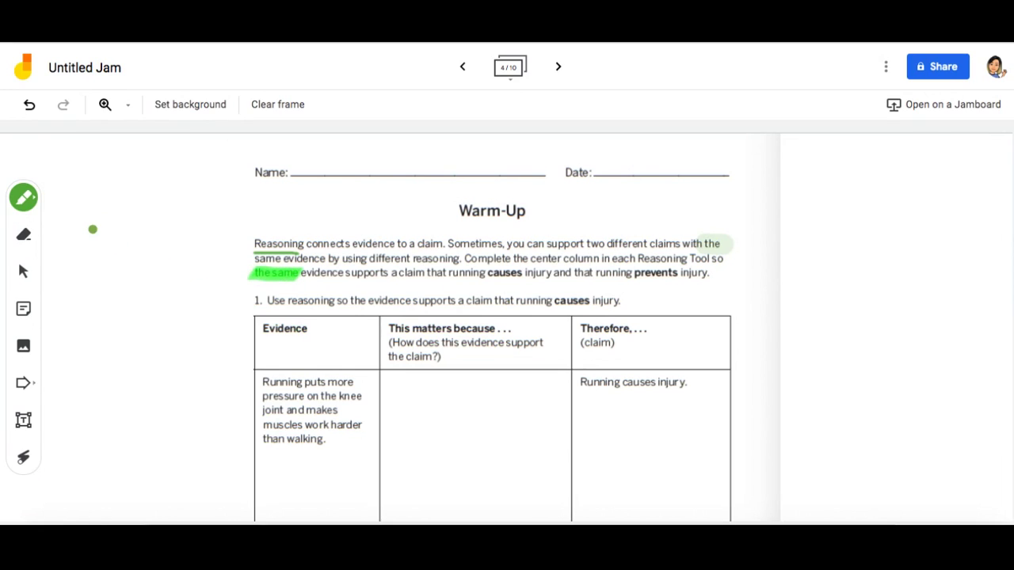
- Highlight 'causes injury.' in yellow
{"action": "left_click", "coordinate": [26, 198]}
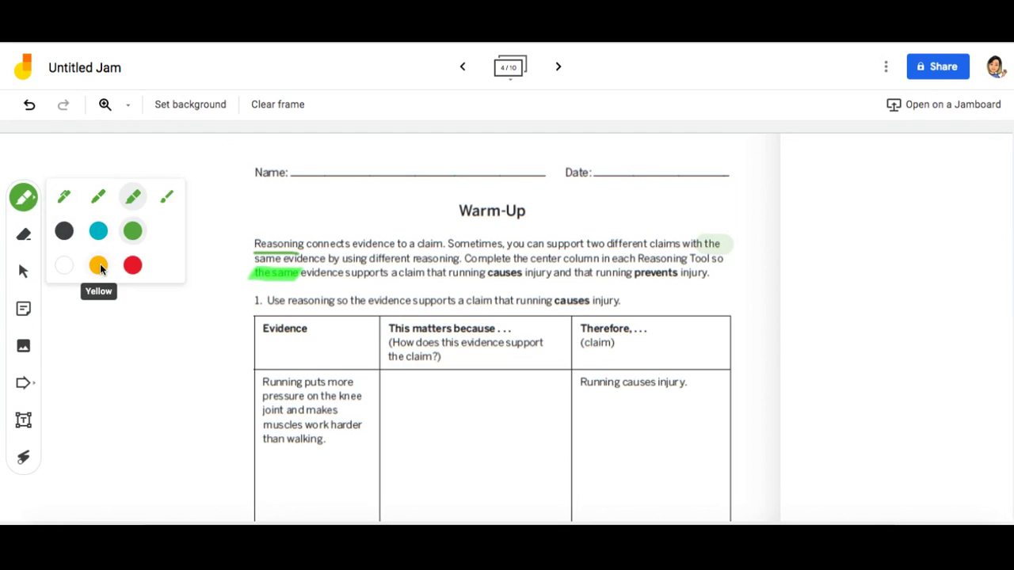
{"action": "left_click", "coordinate": [98, 265]}
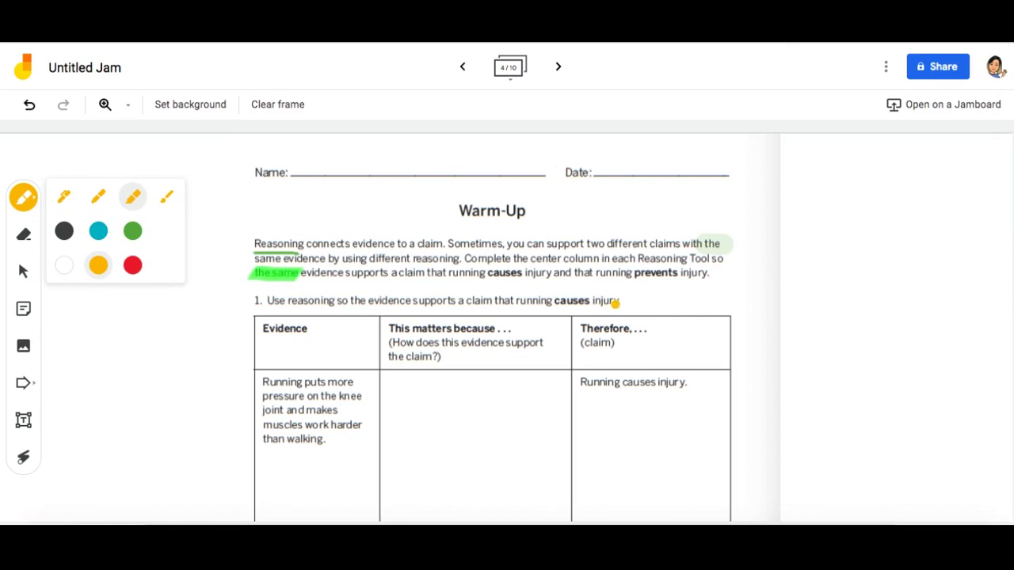
{"action": "left_click_drag", "start_coordinate": [621, 302], "coordinate": [550, 301]}
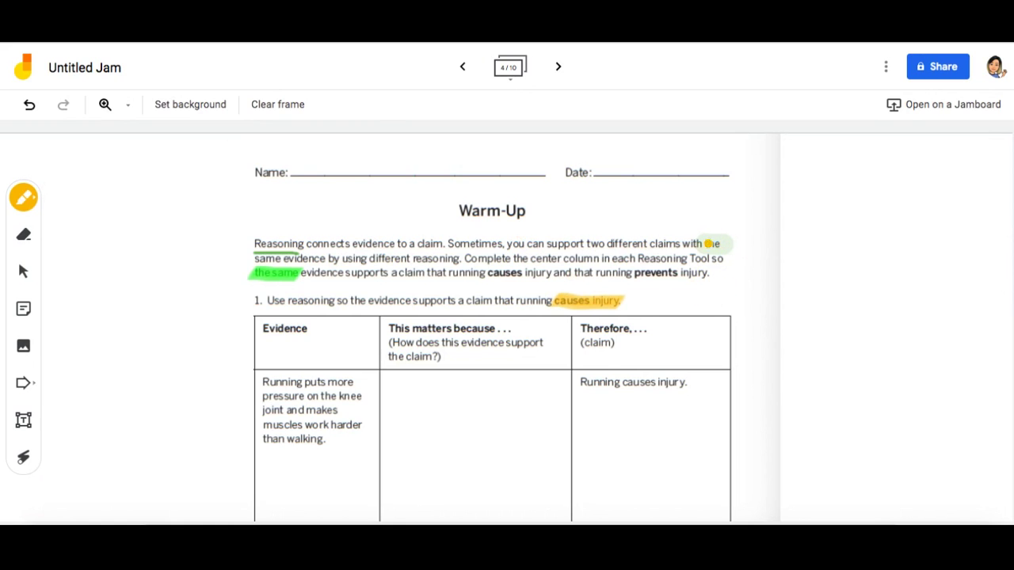
- Place an empty text box in the middle column of the first worksheet table
{"action": "scroll", "coordinate": [424, 243], "scroll_direction": "down", "scroll_amount": 3}
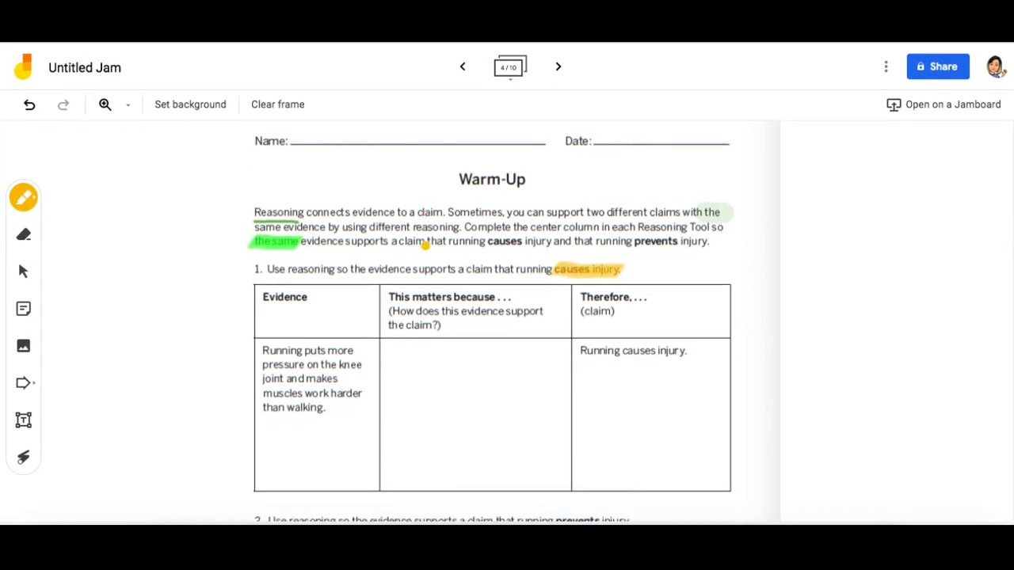
{"action": "left_click", "coordinate": [23, 271]}
{"action": "scroll", "coordinate": [412, 334], "scroll_direction": "up", "scroll_amount": 1}
{"action": "scroll", "coordinate": [412, 339], "scroll_direction": "up", "scroll_amount": 1}
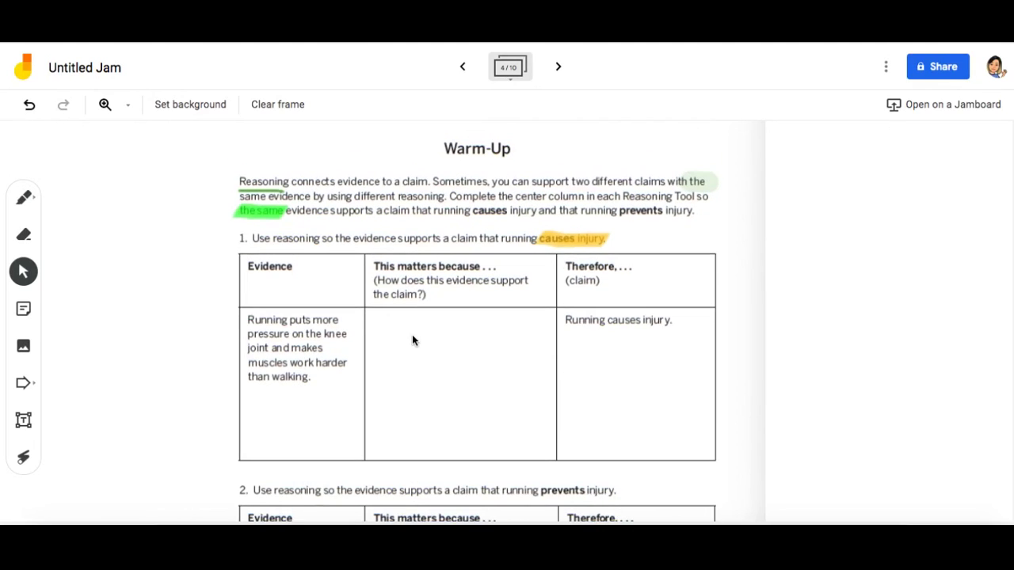
{"action": "scroll", "coordinate": [406, 310], "scroll_direction": "up", "scroll_amount": 1}
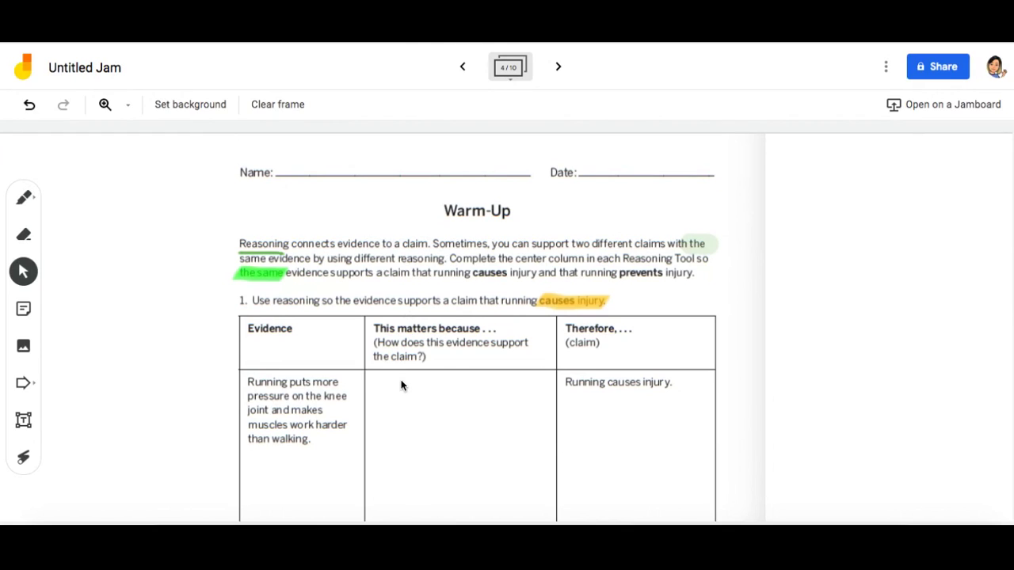
{"action": "scroll", "coordinate": [400, 385], "scroll_direction": "down", "scroll_amount": 1}
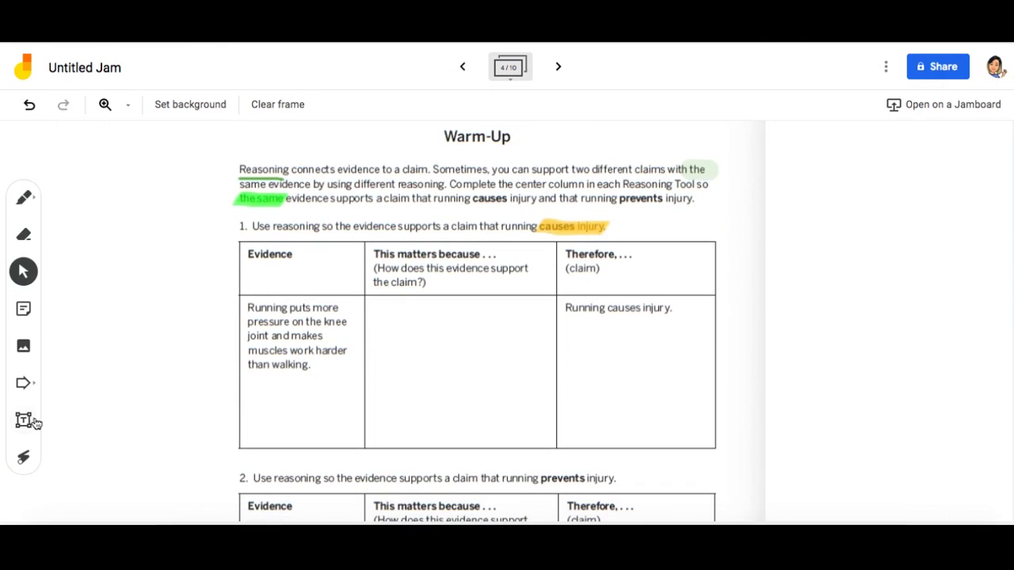
{"action": "left_click", "coordinate": [23, 420]}
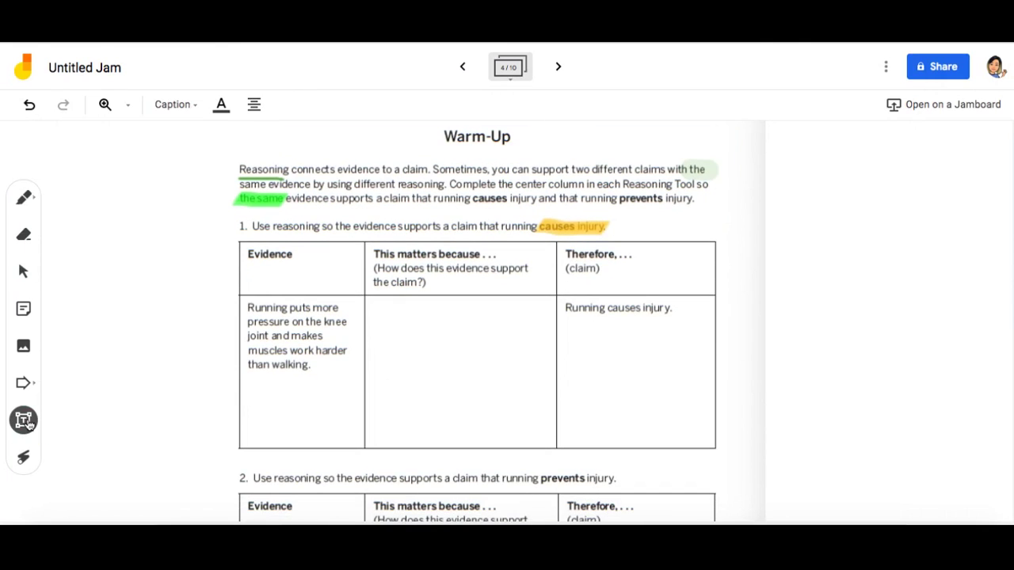
{"action": "left_click", "coordinate": [382, 326]}
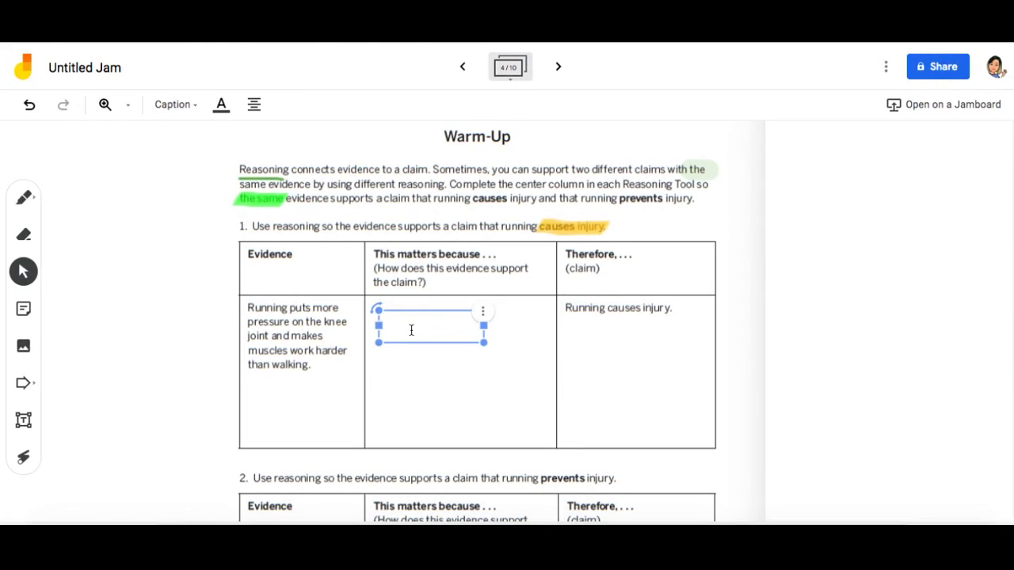
{"action": "left_click", "coordinate": [432, 392]}
{"action": "scroll", "coordinate": [432, 393], "scroll_direction": "down", "scroll_amount": 1}
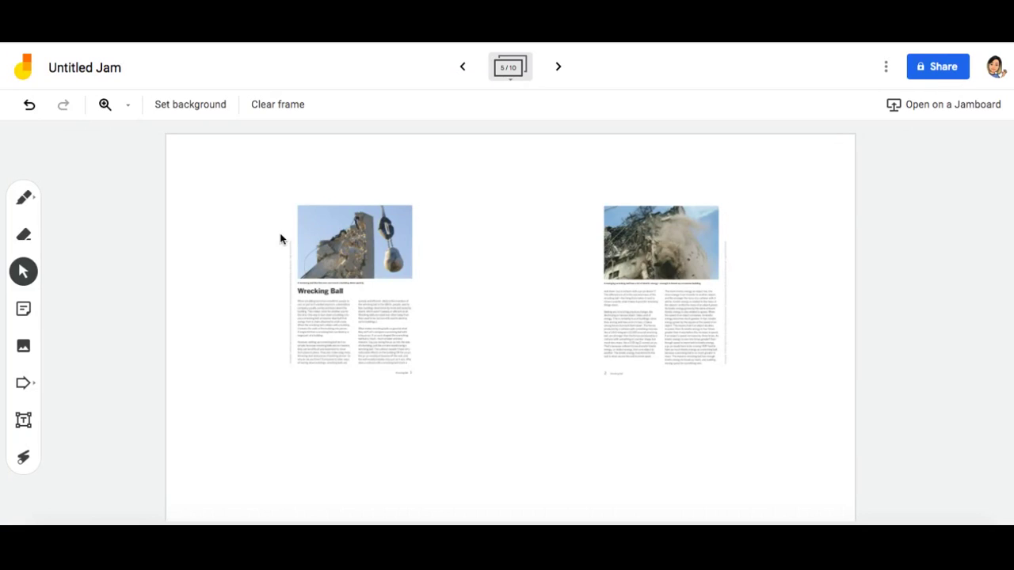
- Enlarge the second Wrecking Ball page and drag it roughly into place beside the first
{"action": "left_click", "coordinate": [419, 315]}
{"action": "left_click_drag", "start_coordinate": [430, 380], "coordinate": [534, 517]}
{"action": "left_click_drag", "start_coordinate": [459, 394], "coordinate": [392, 317]}
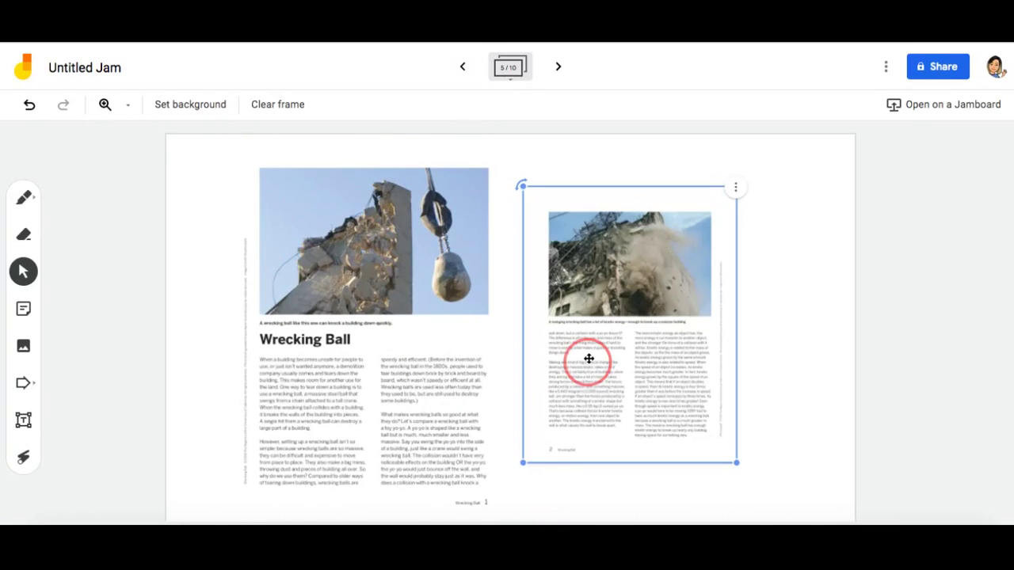
{"action": "left_click_drag", "start_coordinate": [588, 357], "coordinate": [594, 355]}
{"action": "left_click_drag", "start_coordinate": [351, 357], "coordinate": [323, 348]}
{"action": "left_click", "coordinate": [541, 264]}
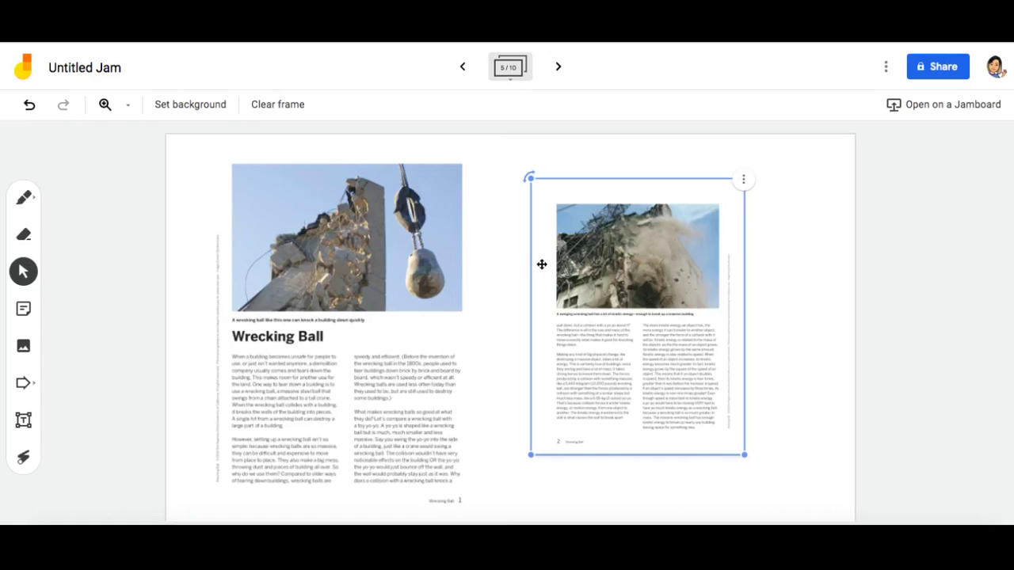
{"action": "left_click", "coordinate": [502, 278]}
{"action": "left_click", "coordinate": [601, 317]}
{"action": "left_click", "coordinate": [169, 164]}
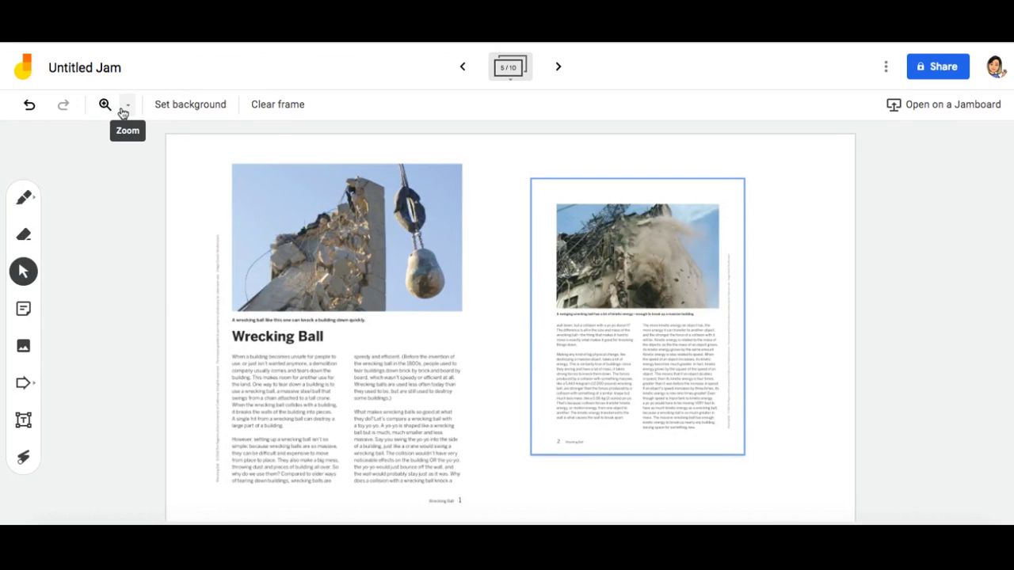
- At 25% zoom, resize and align the right page level with the left, then zoom back in
{"action": "left_click", "coordinate": [127, 106]}
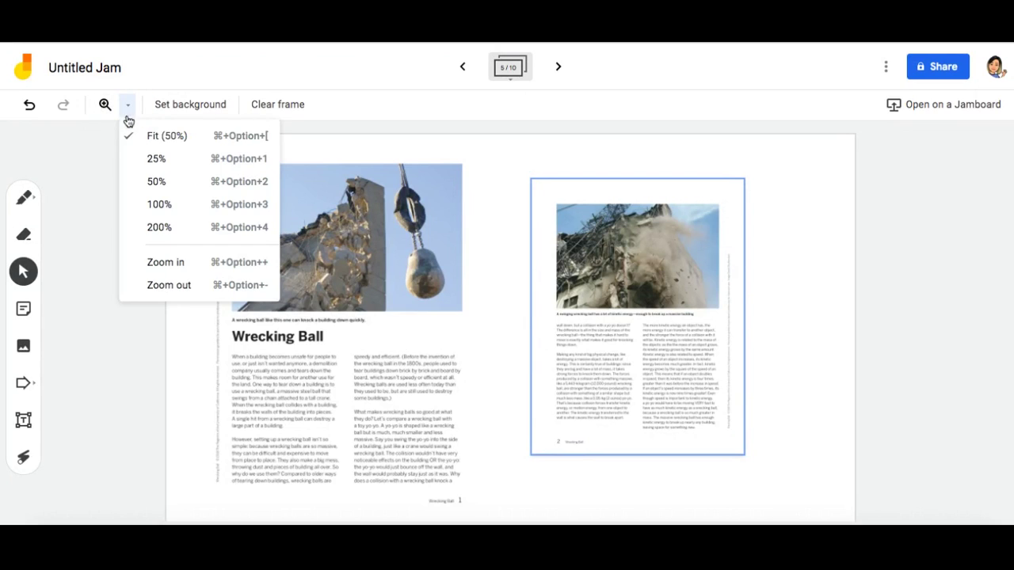
{"action": "left_click", "coordinate": [155, 159]}
{"action": "left_click", "coordinate": [426, 307]}
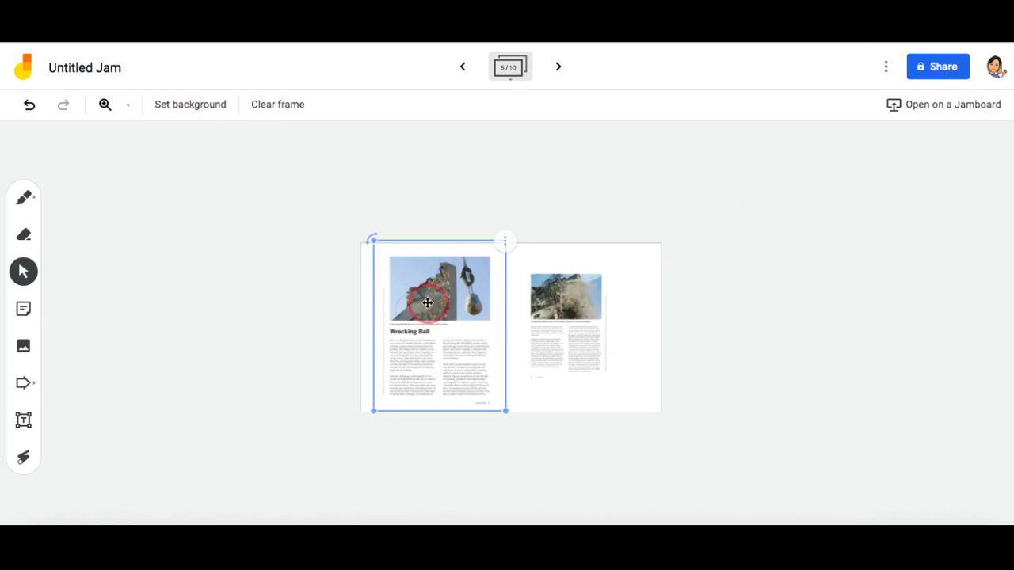
{"action": "left_click", "coordinate": [553, 326]}
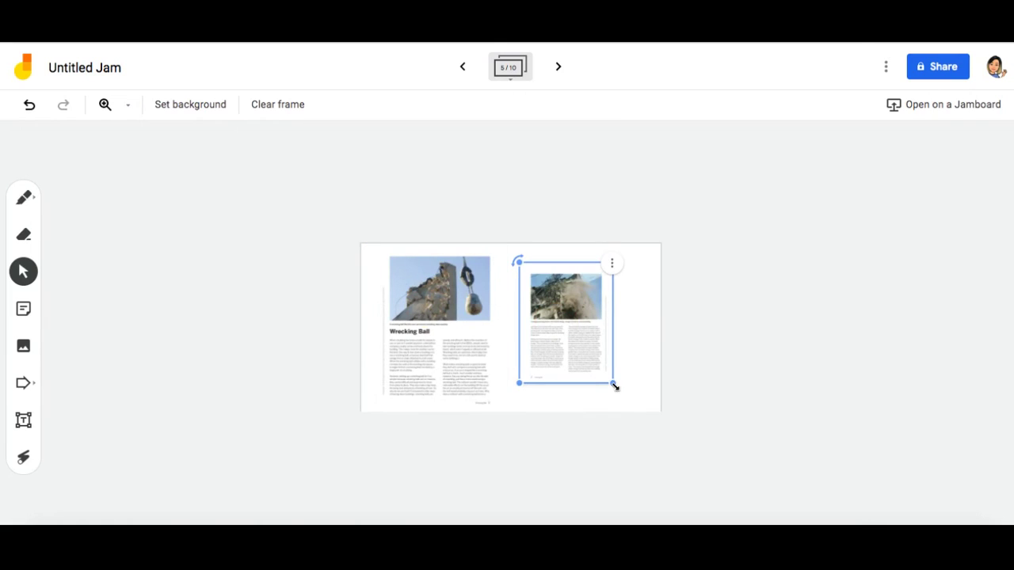
{"action": "left_click_drag", "start_coordinate": [611, 383], "coordinate": [595, 351]}
{"action": "left_click_drag", "start_coordinate": [627, 408], "coordinate": [646, 432]}
{"action": "left_click_drag", "start_coordinate": [596, 352], "coordinate": [592, 337]}
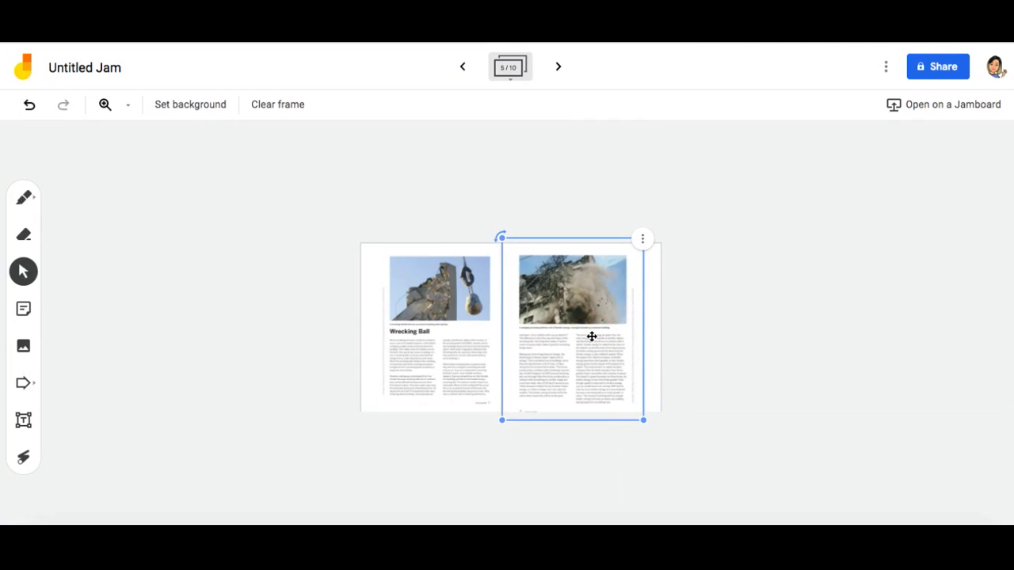
{"action": "left_click_drag", "start_coordinate": [589, 381], "coordinate": [590, 381]}
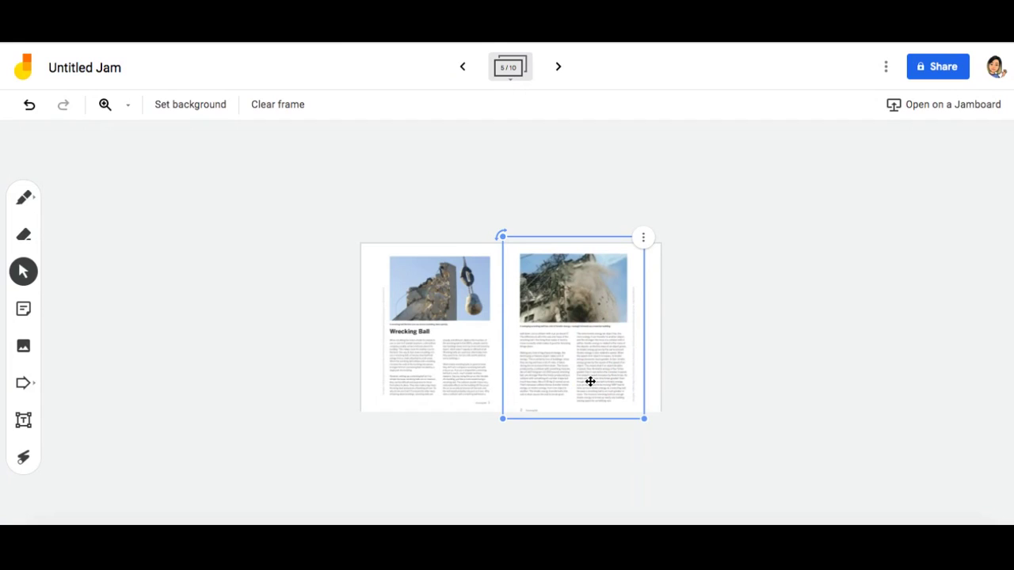
{"action": "left_click_drag", "start_coordinate": [590, 382], "coordinate": [588, 382]}
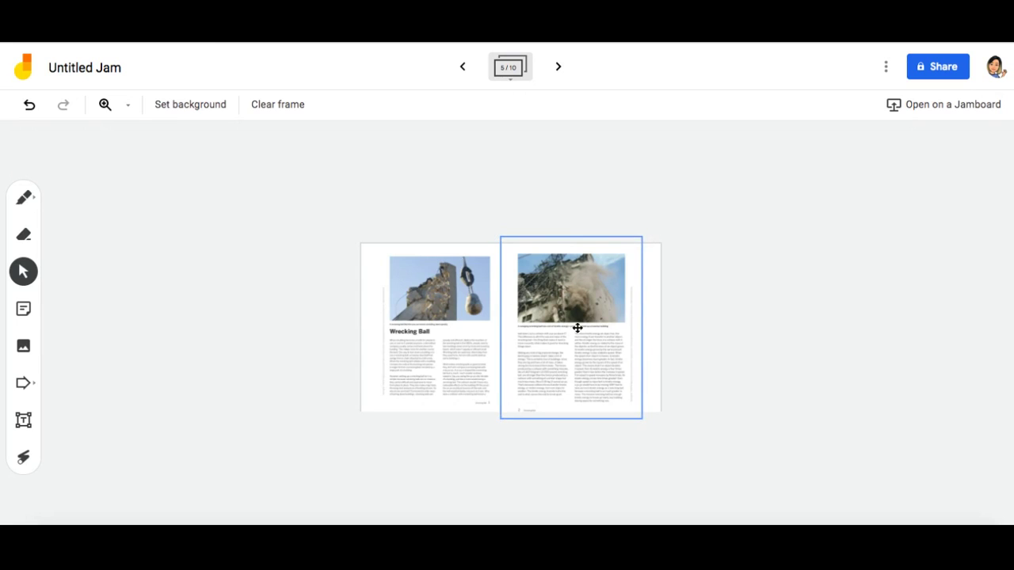
{"action": "left_click", "coordinate": [127, 105]}
{"action": "left_click", "coordinate": [142, 181]}
{"action": "left_click", "coordinate": [823, 464]}
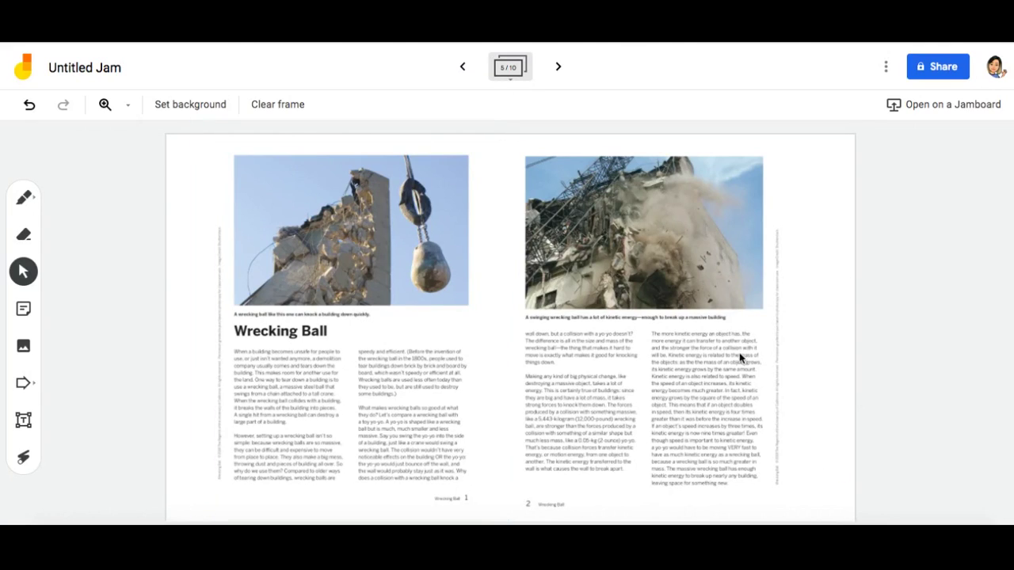
{"action": "left_click", "coordinate": [886, 68]}
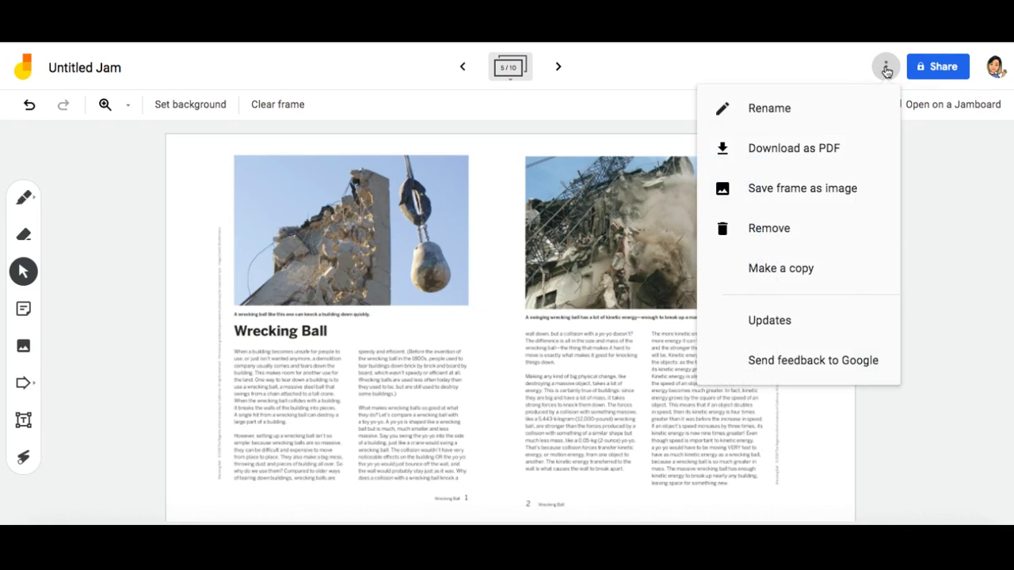
- Save frame 5 as an image and upload Untitled Jam 5 (1).png as its background
{"action": "left_click", "coordinate": [771, 193]}
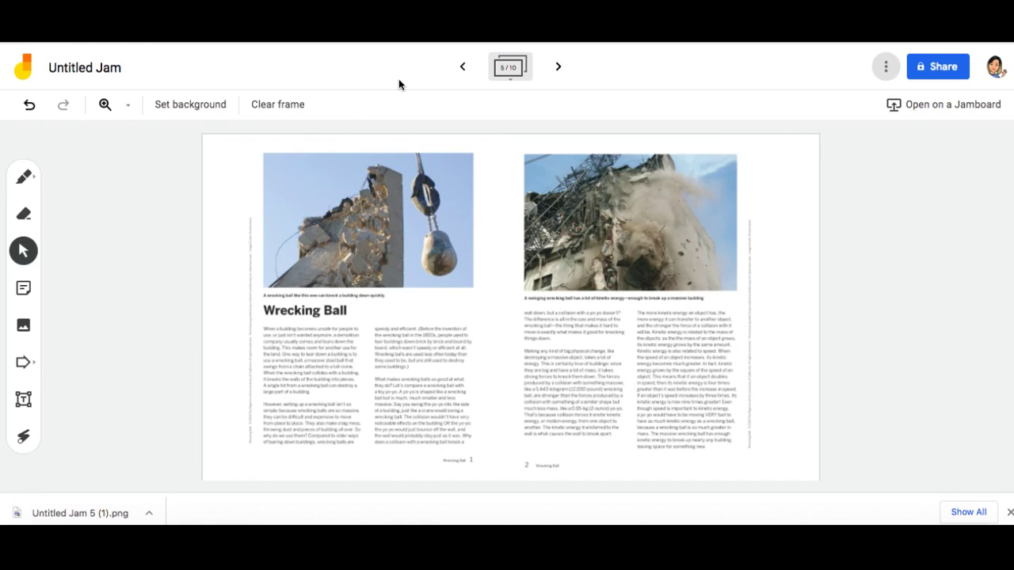
{"action": "left_click", "coordinate": [168, 110]}
{"action": "left_click", "coordinate": [404, 216]}
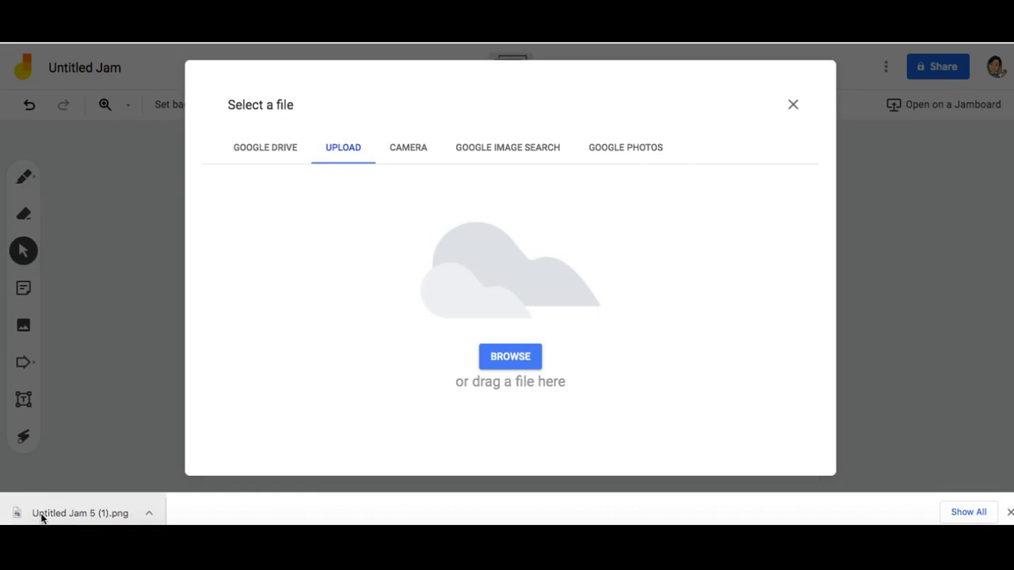
{"action": "left_click_drag", "start_coordinate": [46, 516], "coordinate": [526, 359]}
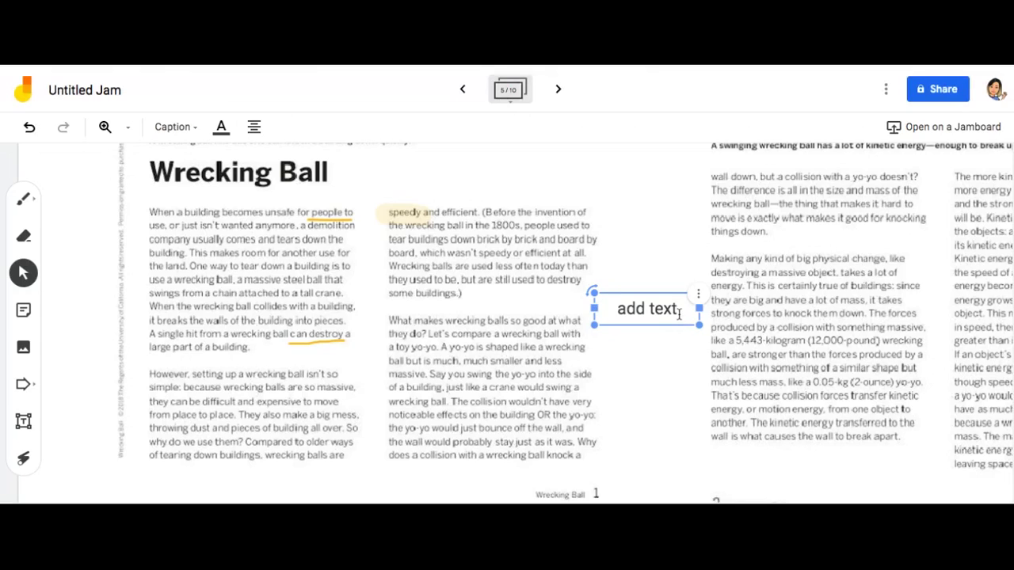
- Colour the 'add text' note's wording orange
{"action": "left_click_drag", "start_coordinate": [679, 312], "coordinate": [613, 316]}
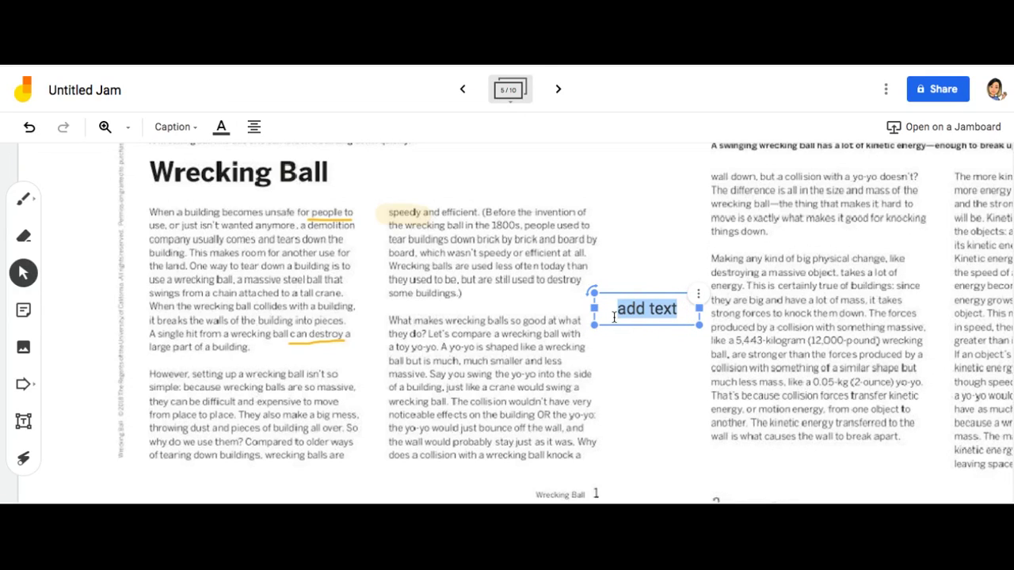
{"action": "left_click", "coordinate": [221, 127]}
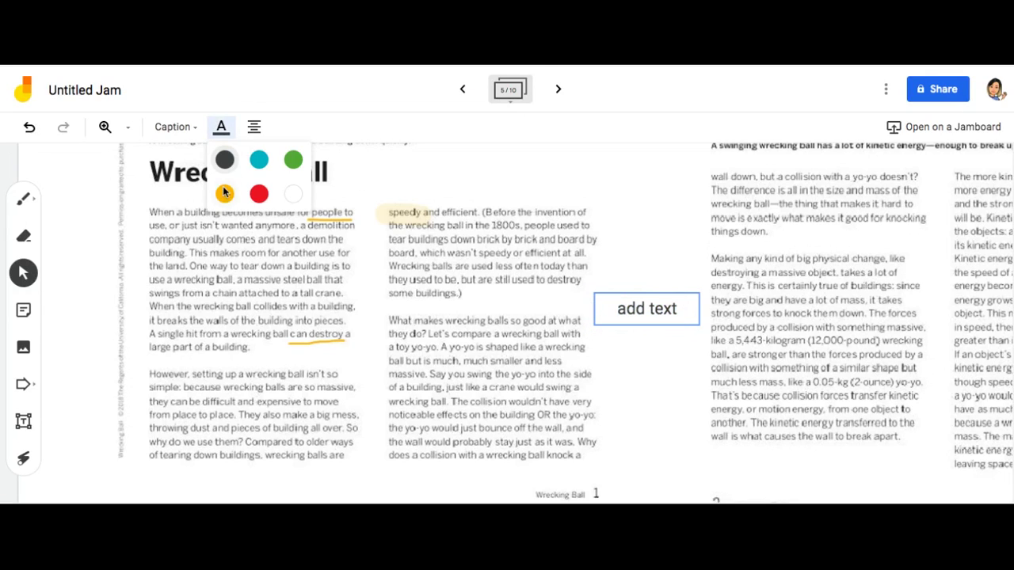
{"action": "left_click", "coordinate": [226, 196]}
{"action": "left_click", "coordinate": [658, 362]}
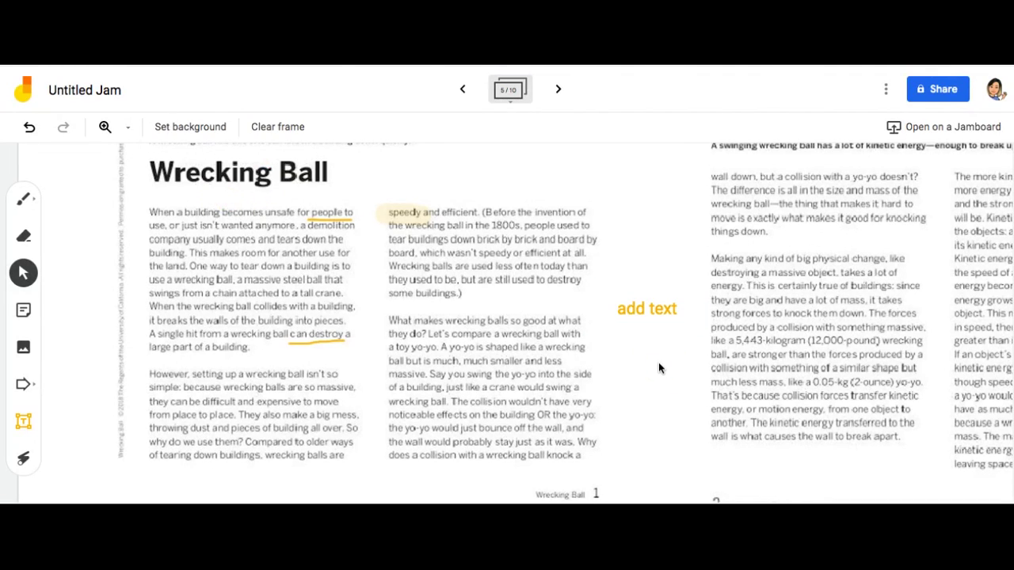
- Resize the 'add text' box and set its text style to Display
{"action": "left_click", "coordinate": [646, 315]}
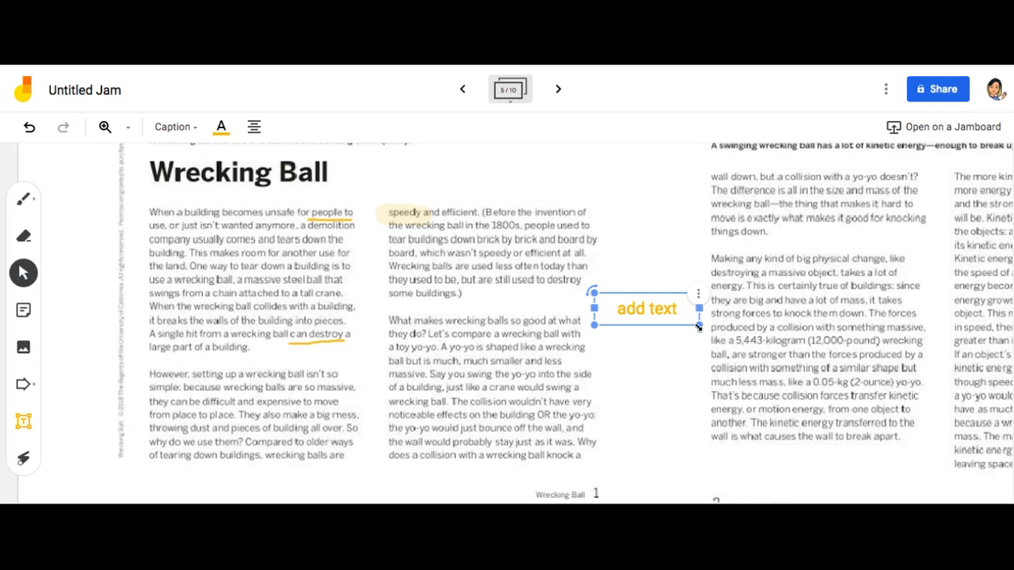
{"action": "left_click_drag", "start_coordinate": [698, 326], "coordinate": [673, 316]}
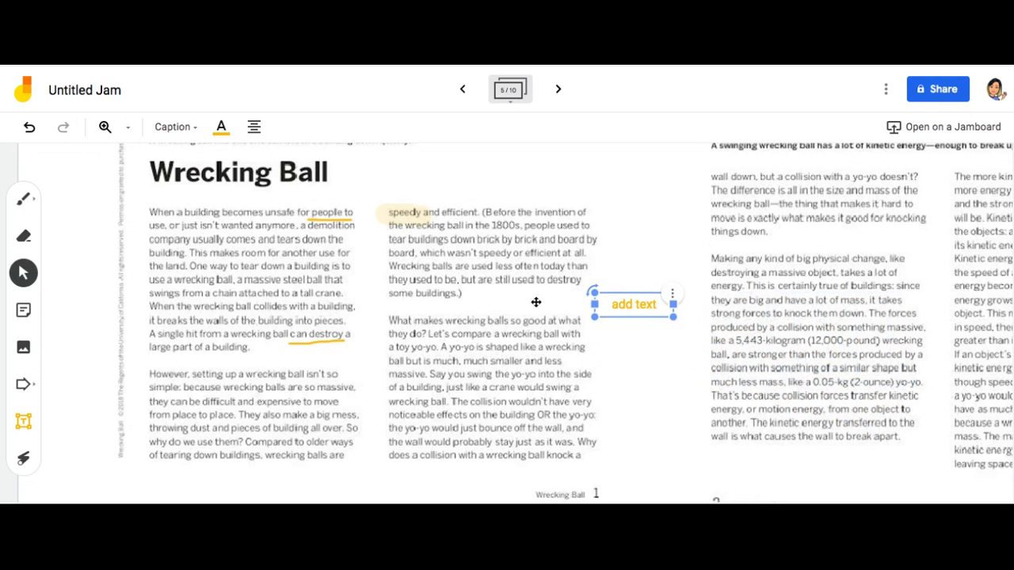
{"action": "left_click", "coordinate": [190, 126]}
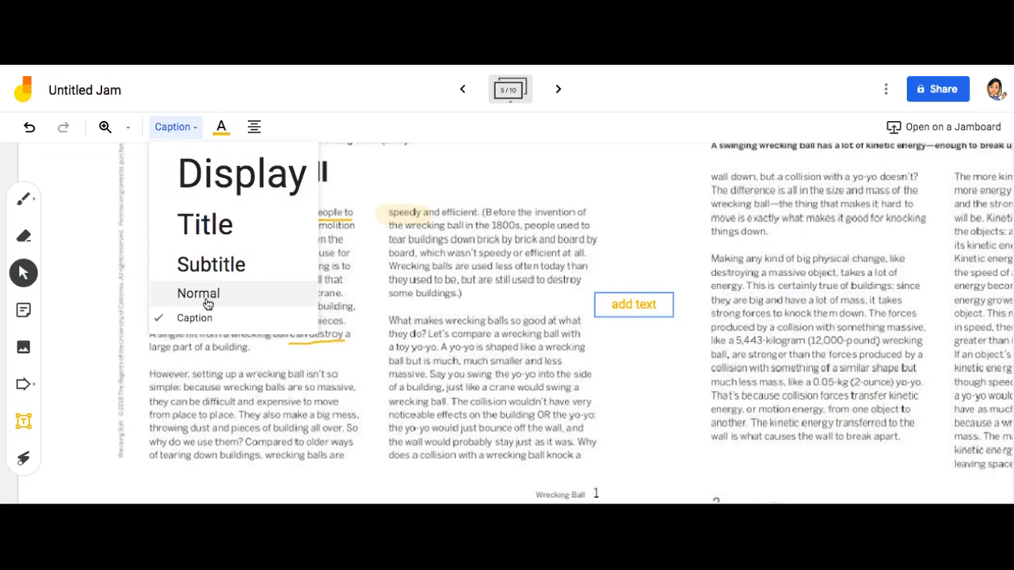
{"action": "left_click", "coordinate": [199, 180]}
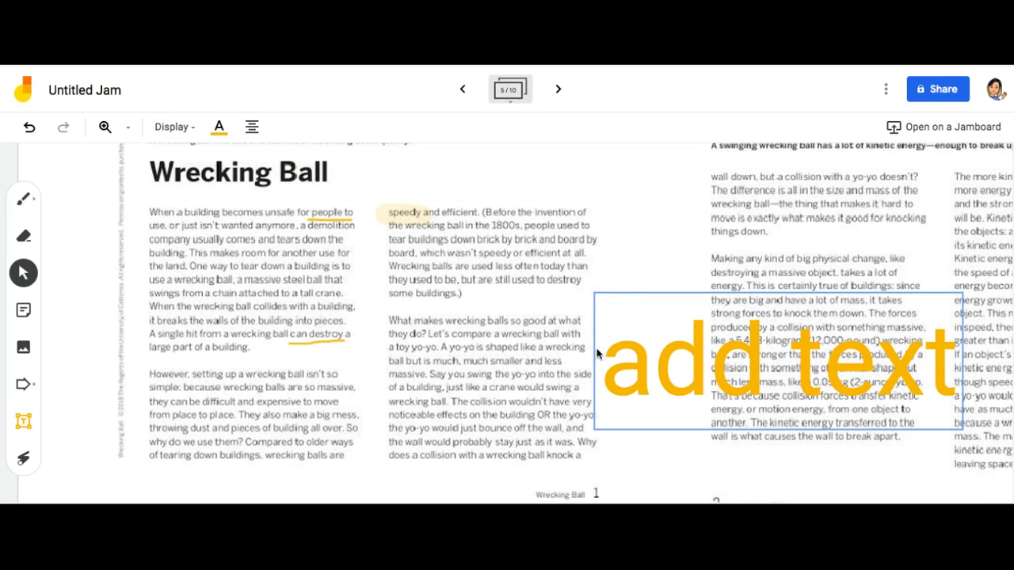
{"action": "left_click", "coordinate": [171, 126]}
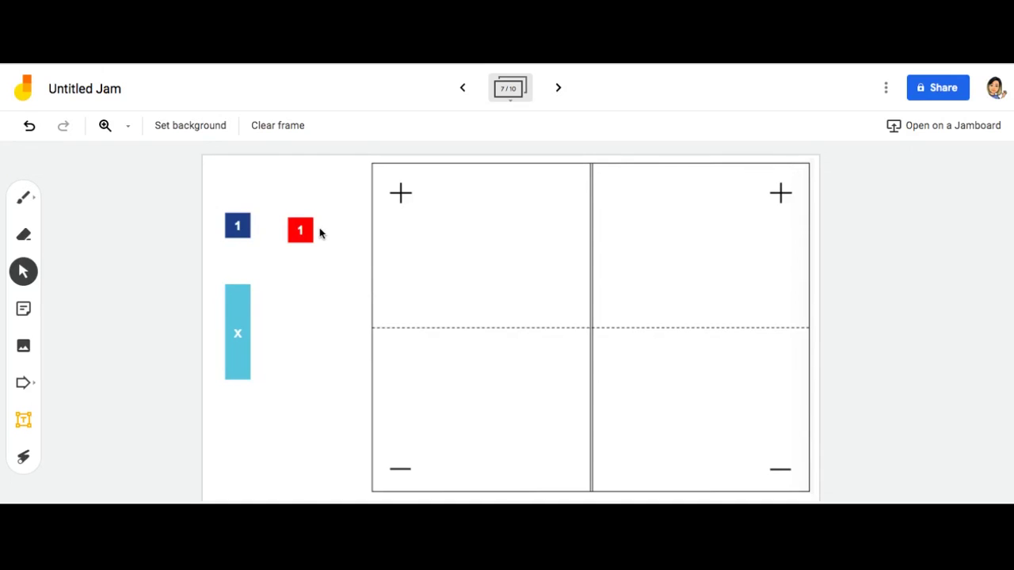
{"action": "mouse_move", "coordinate": [244, 324]}
{"action": "left_mouse_down"}
{"action": "mouse_move", "coordinate": [244, 377]}
{"action": "mouse_move", "coordinate": [242, 326]}
{"action": "left_mouse_up"}
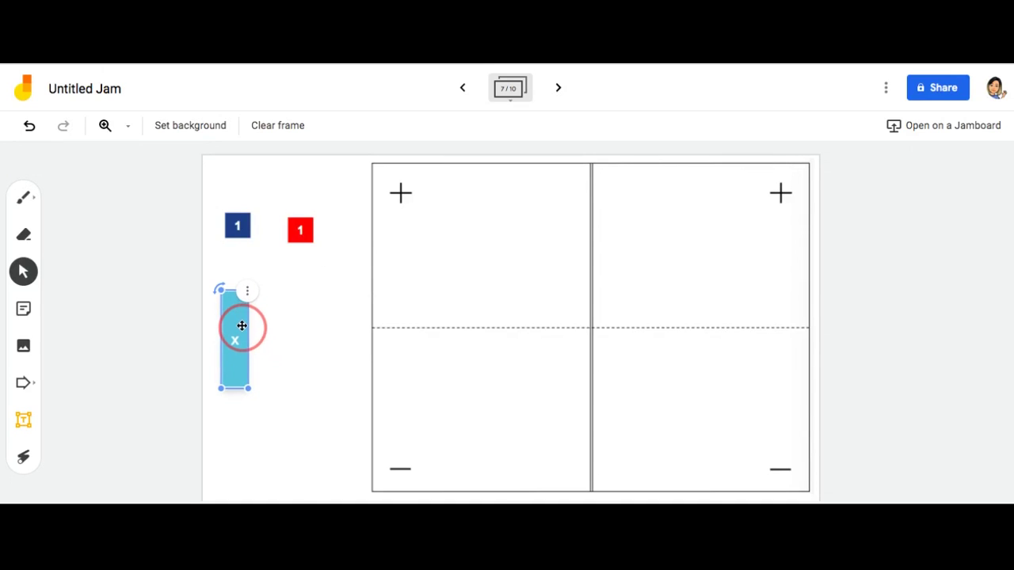
{"action": "left_click", "coordinate": [285, 319]}
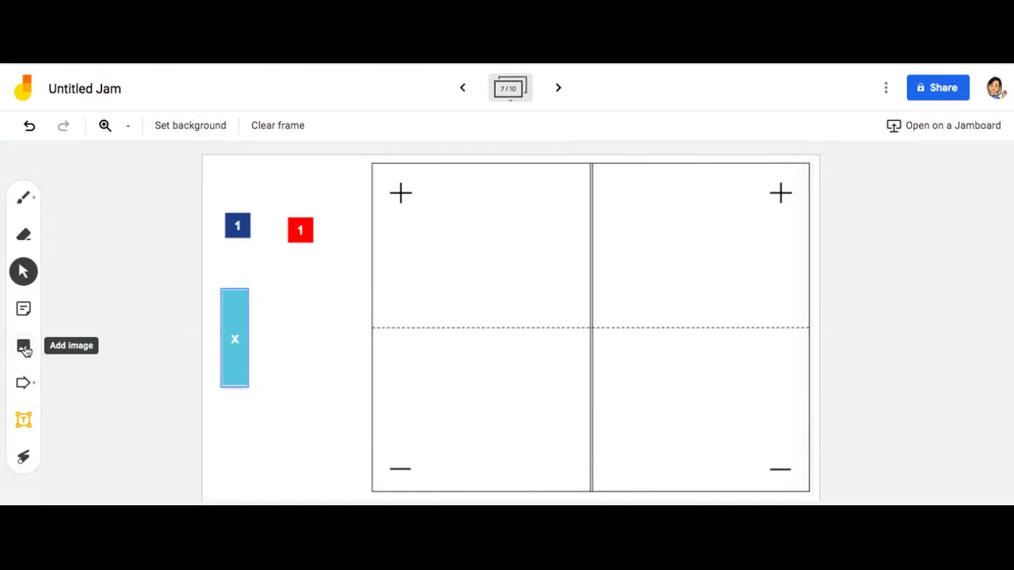
{"action": "left_click", "coordinate": [240, 364]}
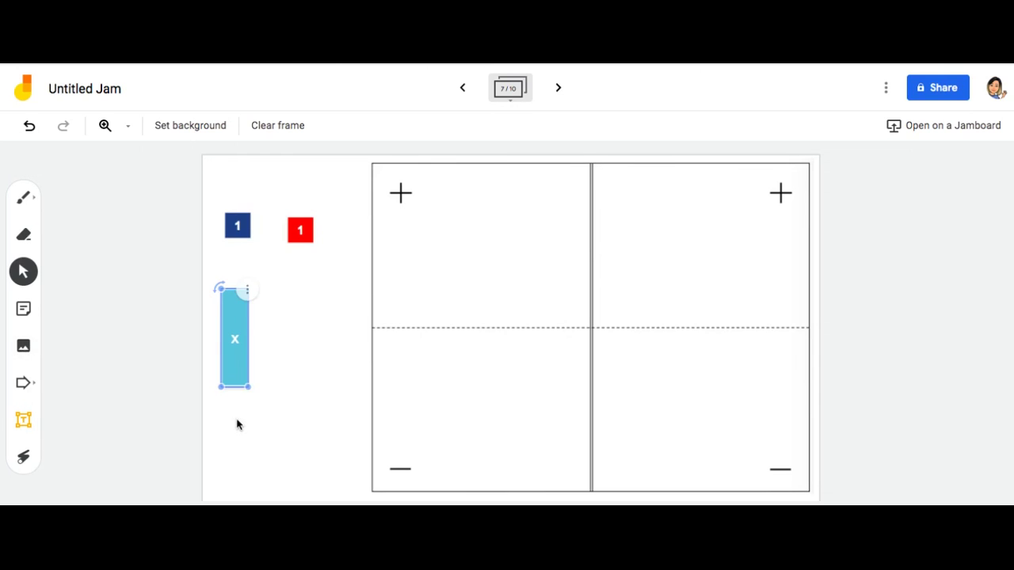
{"action": "left_click", "coordinate": [252, 334]}
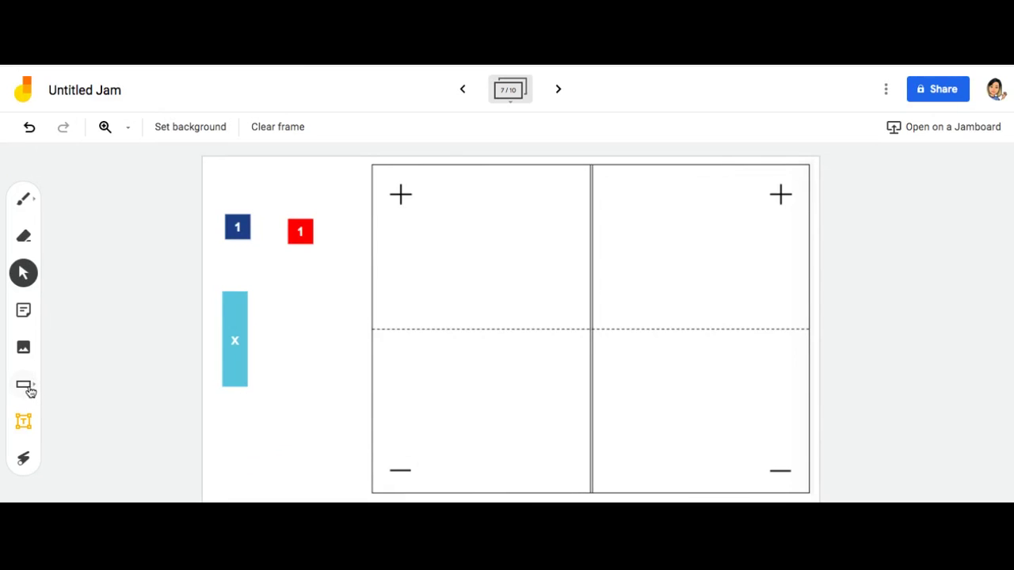
{"action": "left_click", "coordinate": [26, 393]}
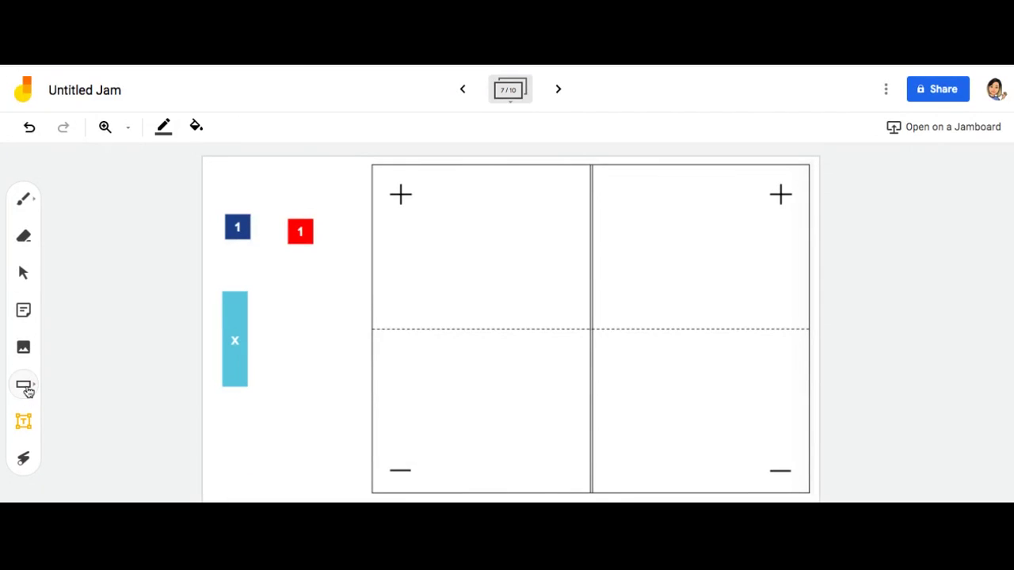
{"action": "left_click", "coordinate": [25, 386]}
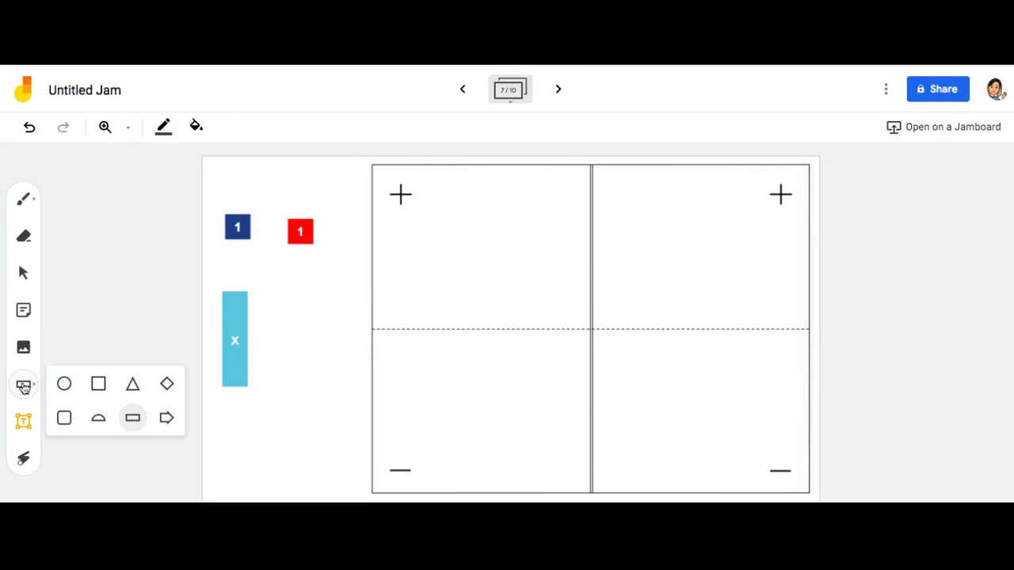
{"action": "left_click", "coordinate": [132, 418]}
{"action": "left_click", "coordinate": [276, 434]}
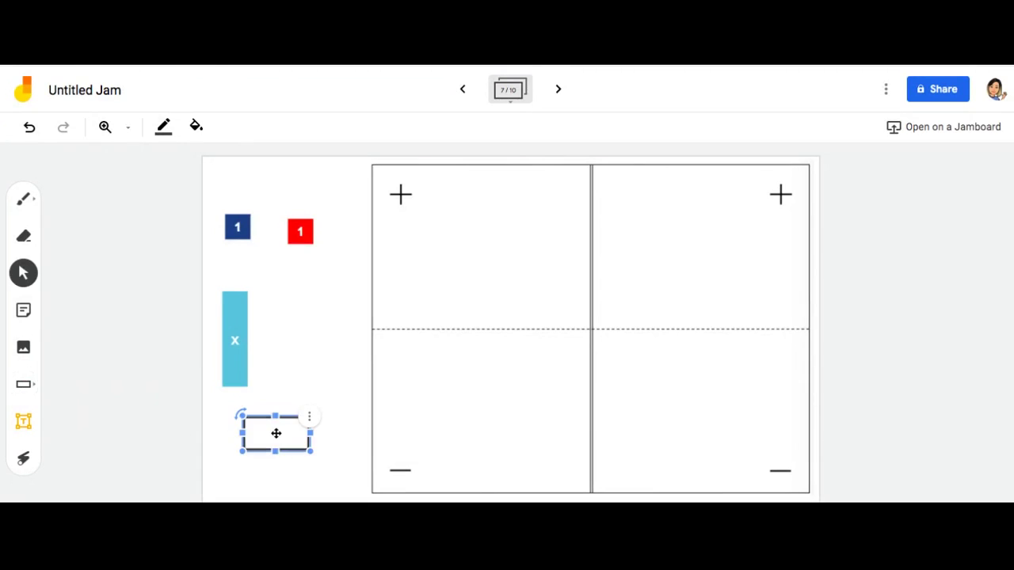
{"action": "key", "text": "Delete"}
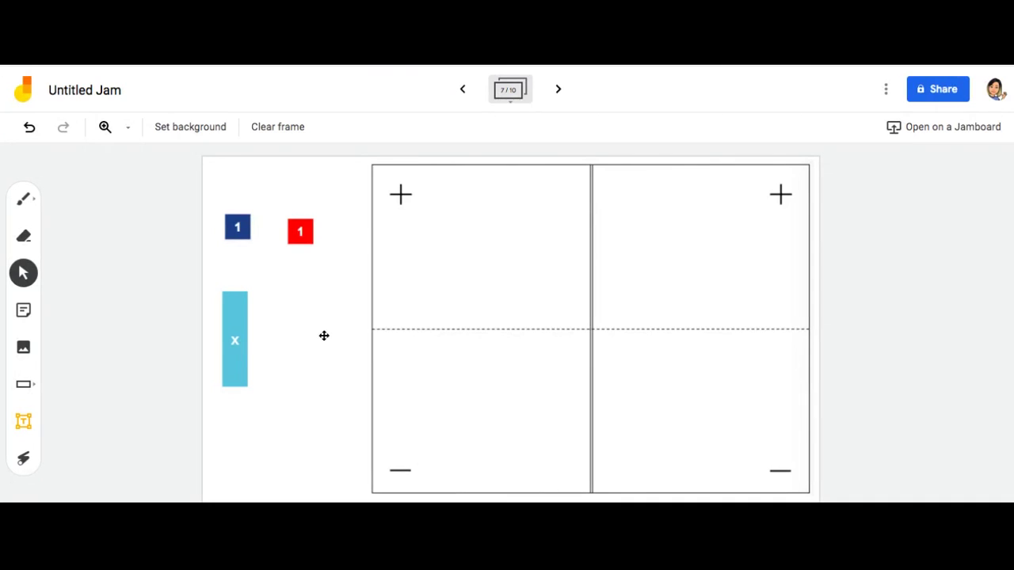
{"action": "left_click", "coordinate": [228, 333]}
- Reposition the blue x tile beside the mat and reselect it
{"action": "left_click_drag", "start_coordinate": [230, 334], "coordinate": [234, 377]}
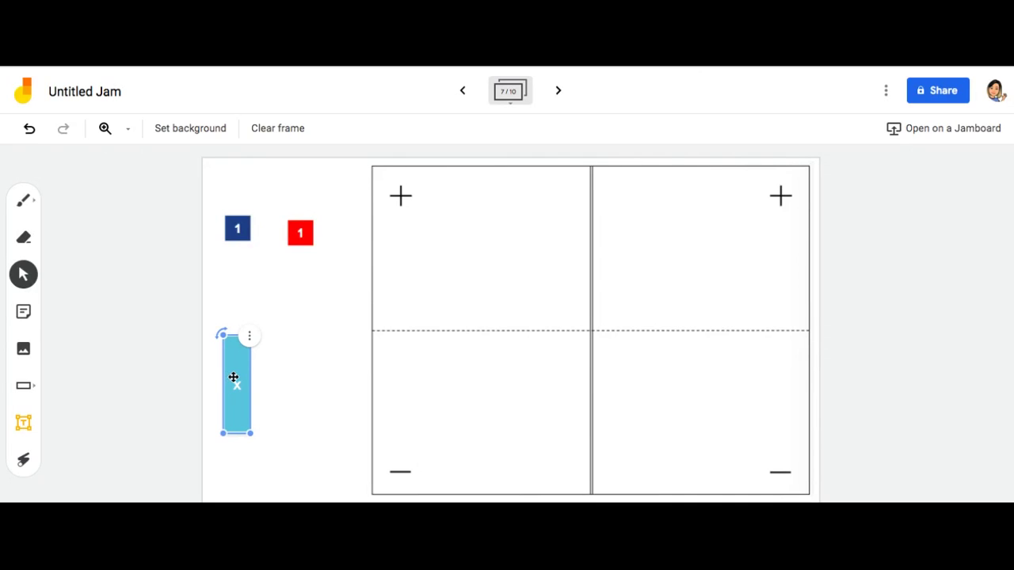
{"action": "left_click", "coordinate": [276, 365]}
{"action": "left_click", "coordinate": [236, 356]}
{"action": "left_click", "coordinate": [256, 379]}
{"action": "left_click", "coordinate": [253, 350]}
{"action": "left_click_drag", "start_coordinate": [249, 340], "coordinate": [236, 324]}
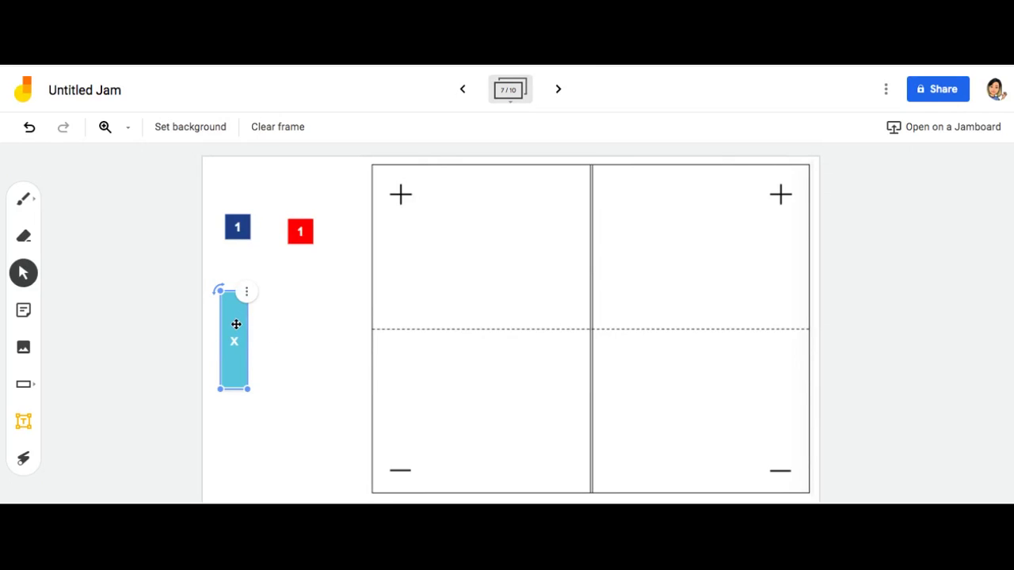
{"action": "left_click", "coordinate": [246, 292]}
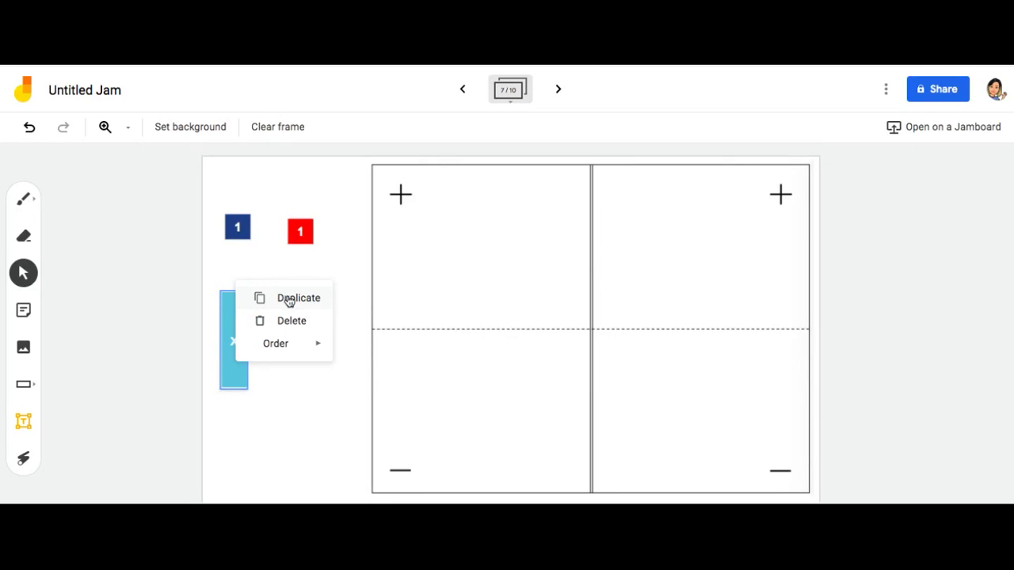
{"action": "left_click", "coordinate": [290, 392]}
{"action": "left_click", "coordinate": [236, 336]}
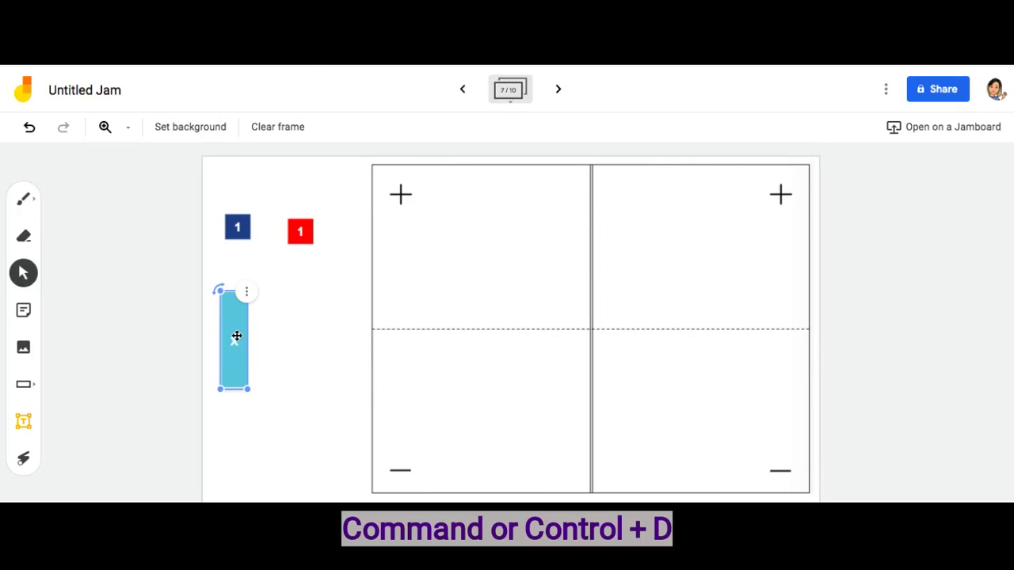
- Duplicate the blue x tile with Ctrl+D and stack every copy onto the original
{"action": "key", "text": "ctrl+d"}
{"action": "key", "text": "ctrl+d"}
{"action": "key", "text": "ctrl+d"}
{"action": "key", "text": "ctrl+d"}
{"action": "key", "text": "ctrl+d"}
{"action": "key", "text": "ctrl+d"}
{"action": "key", "text": "ctrl+d"}
{"action": "key", "text": "ctrl+d"}
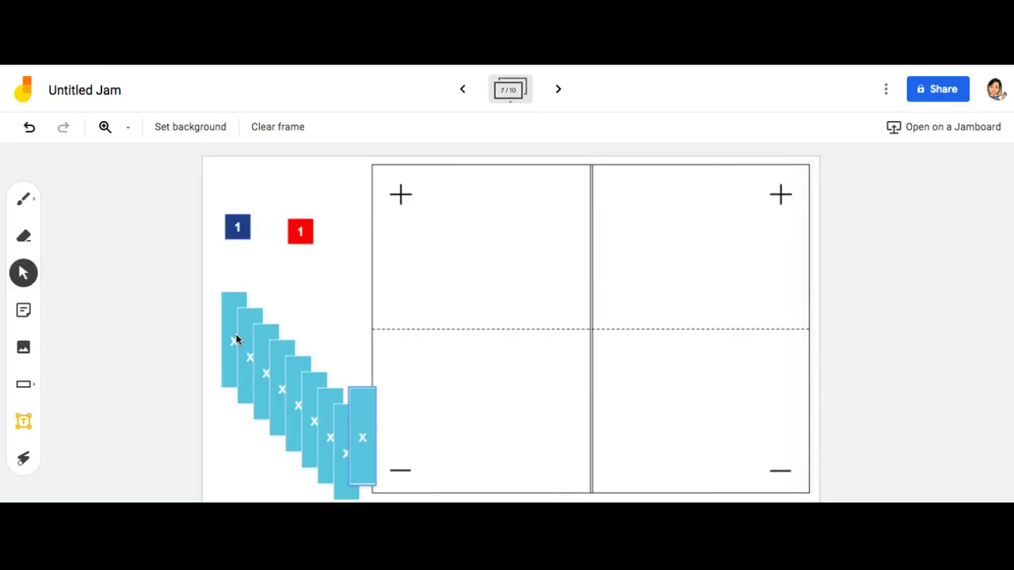
{"action": "left_click", "coordinate": [242, 342]}
{"action": "left_click_drag", "start_coordinate": [243, 341], "coordinate": [229, 314]}
{"action": "left_click_drag", "start_coordinate": [271, 353], "coordinate": [225, 303]}
{"action": "left_click_drag", "start_coordinate": [293, 378], "coordinate": [233, 312]}
{"action": "left_click_drag", "start_coordinate": [313, 385], "coordinate": [230, 317]}
{"action": "left_click_drag", "start_coordinate": [335, 420], "coordinate": [227, 310]}
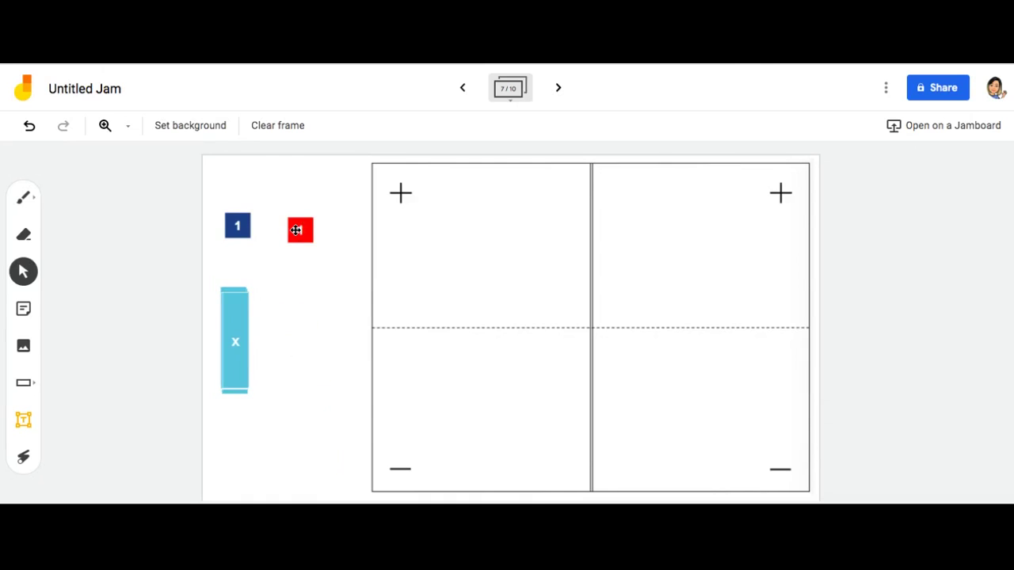
- Line up the red 1 tiles in one pile, then test-drag an x tile into the mat and delete it
{"action": "left_click", "coordinate": [295, 232]}
{"action": "mouse_move", "coordinate": [295, 229]}
{"action": "left_mouse_down"}
{"action": "mouse_move", "coordinate": [315, 242]}
{"action": "mouse_move", "coordinate": [308, 232]}
{"action": "left_mouse_up"}
{"action": "left_click", "coordinate": [302, 329]}
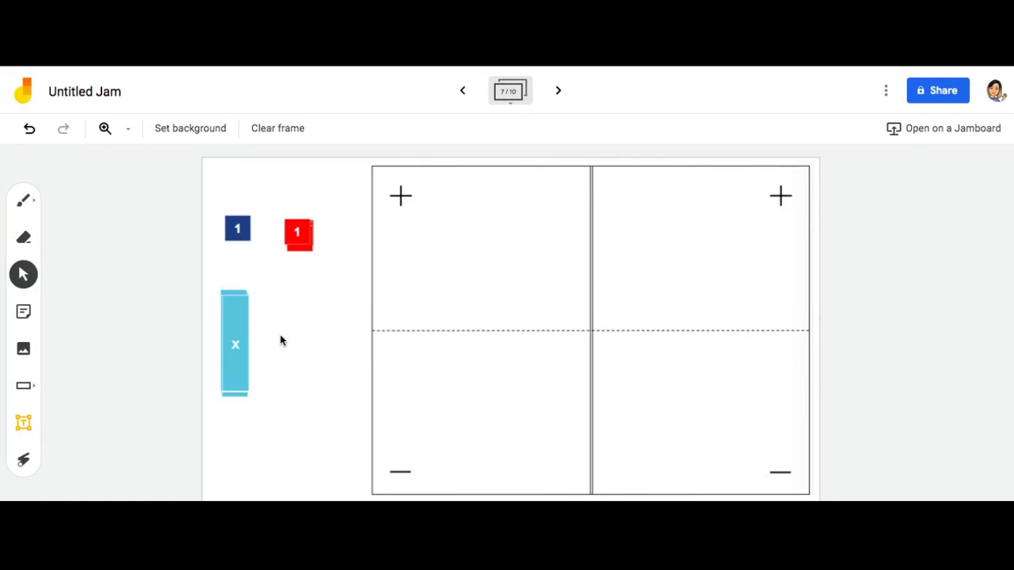
{"action": "left_click_drag", "start_coordinate": [233, 342], "coordinate": [472, 235]}
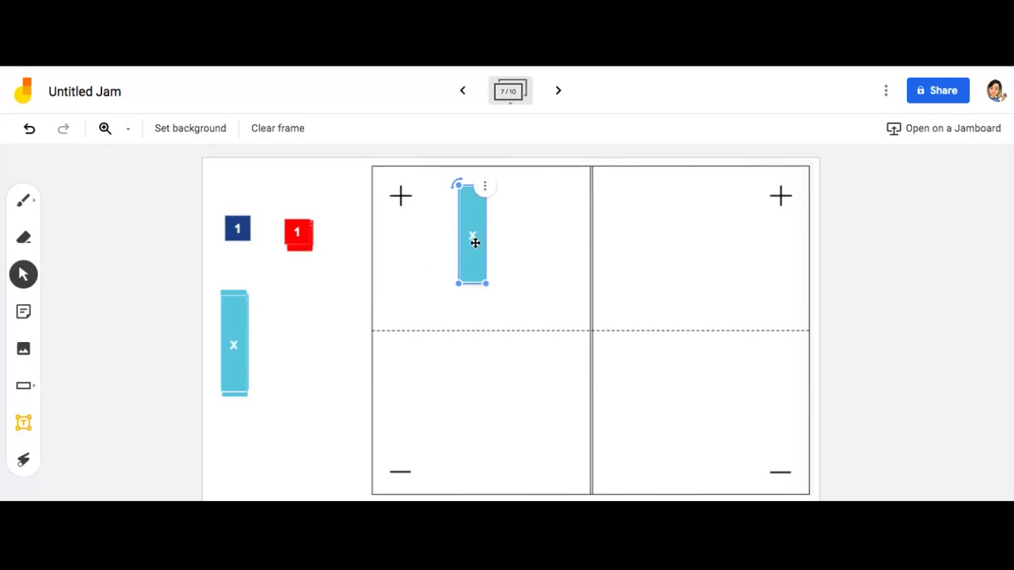
{"action": "key", "text": "Delete"}
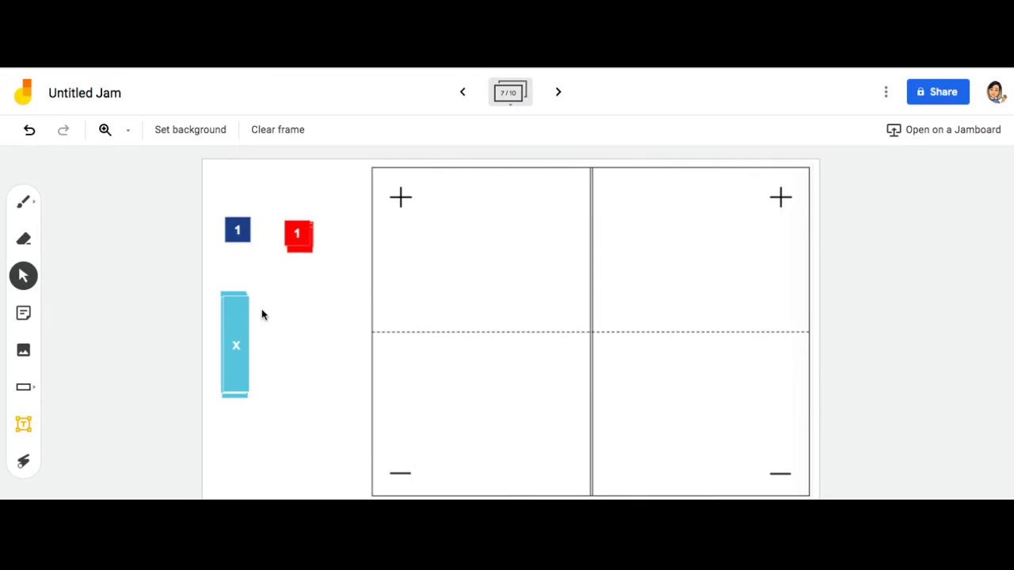
- Copy the red x tile from frame 6 and paste it onto frame 7
{"action": "left_click", "coordinate": [464, 92]}
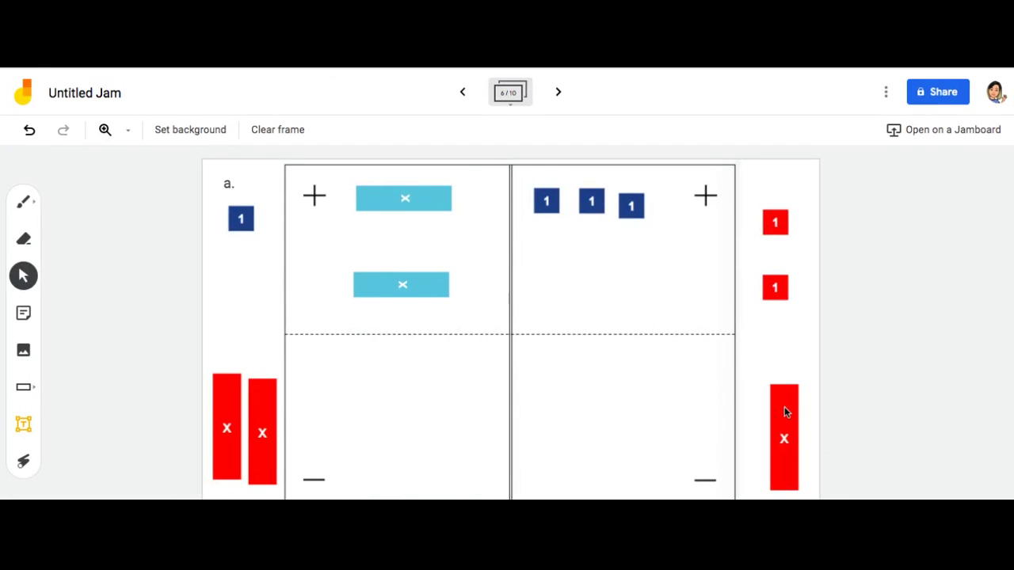
{"action": "left_click", "coordinate": [785, 409]}
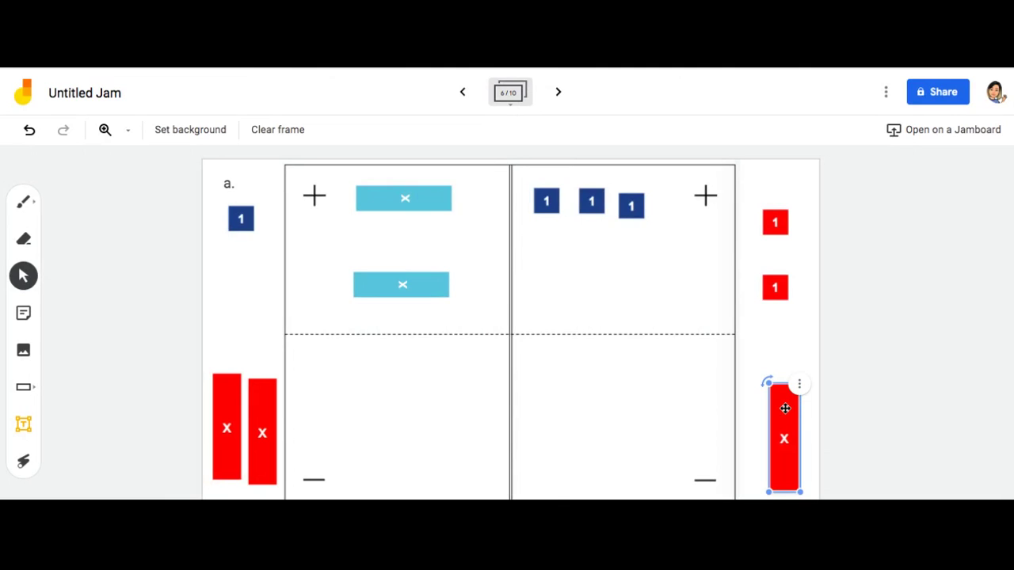
{"action": "left_click", "coordinate": [783, 404]}
{"action": "key", "text": "ctrl+c"}
{"action": "left_click", "coordinate": [558, 91]}
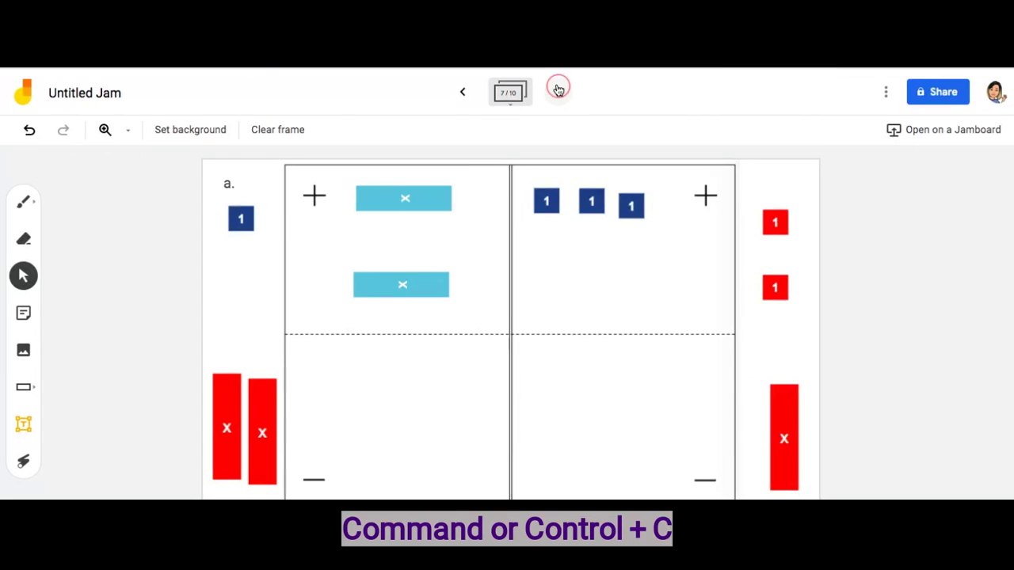
{"action": "left_click", "coordinate": [284, 330]}
{"action": "key", "text": "ctrl+v"}
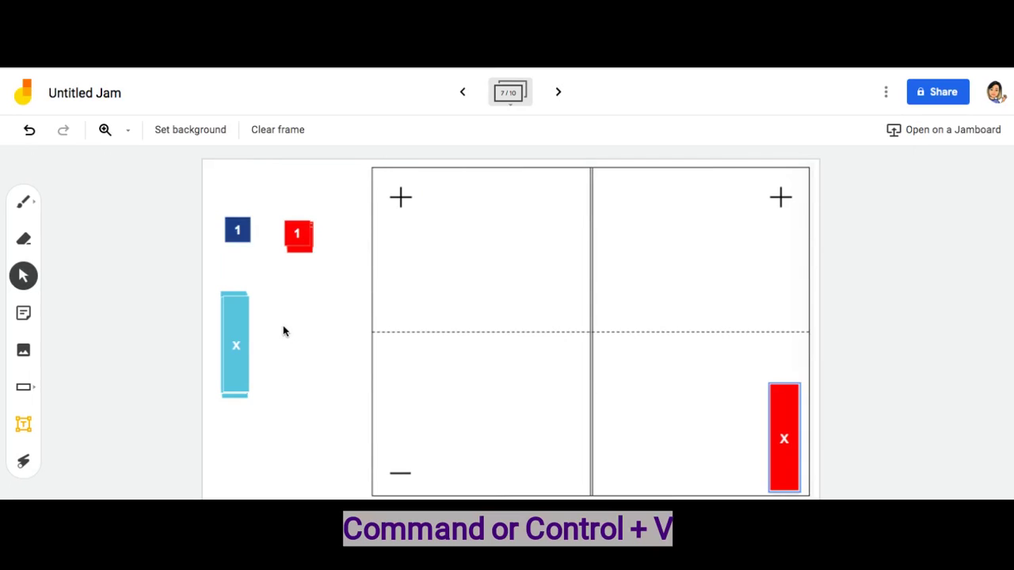
- Move the red x tile beside the blue tiles and stack a duplicate on it
{"action": "left_click", "coordinate": [792, 401]}
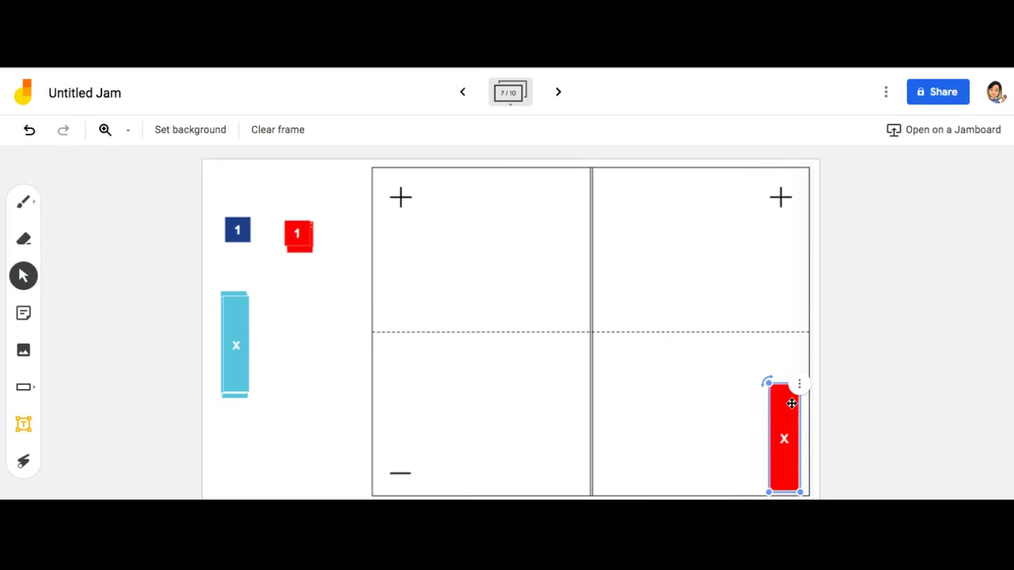
{"action": "left_click_drag", "start_coordinate": [792, 403], "coordinate": [303, 313]}
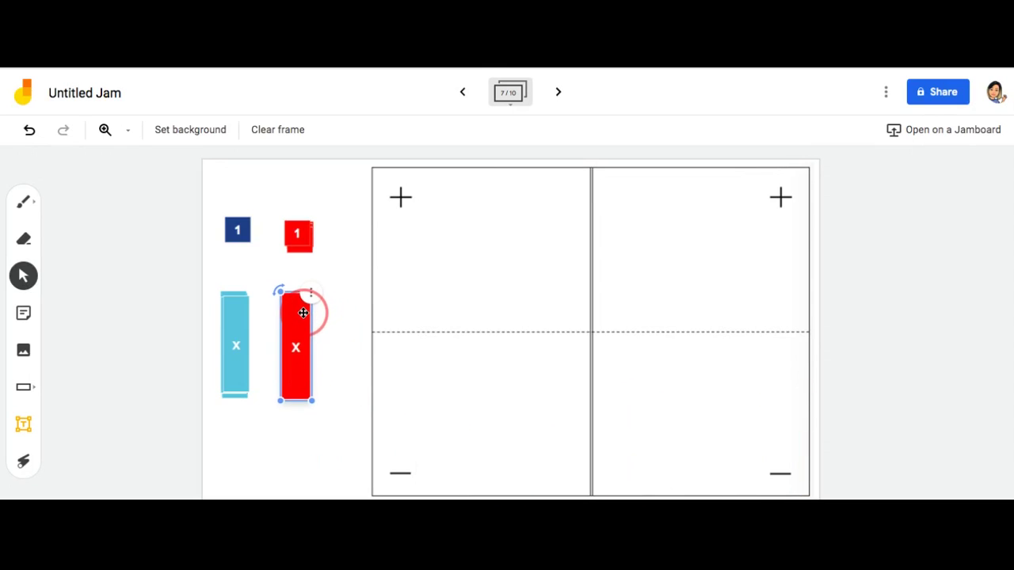
{"action": "key", "text": "ctrl+v"}
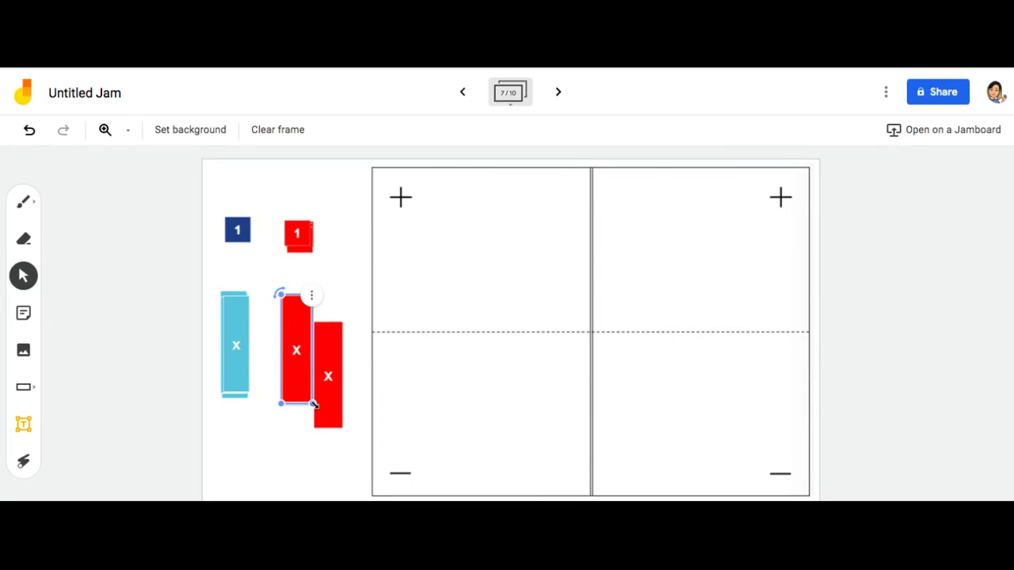
{"action": "left_click_drag", "start_coordinate": [328, 412], "coordinate": [301, 378]}
{"action": "left_click", "coordinate": [23, 201]}
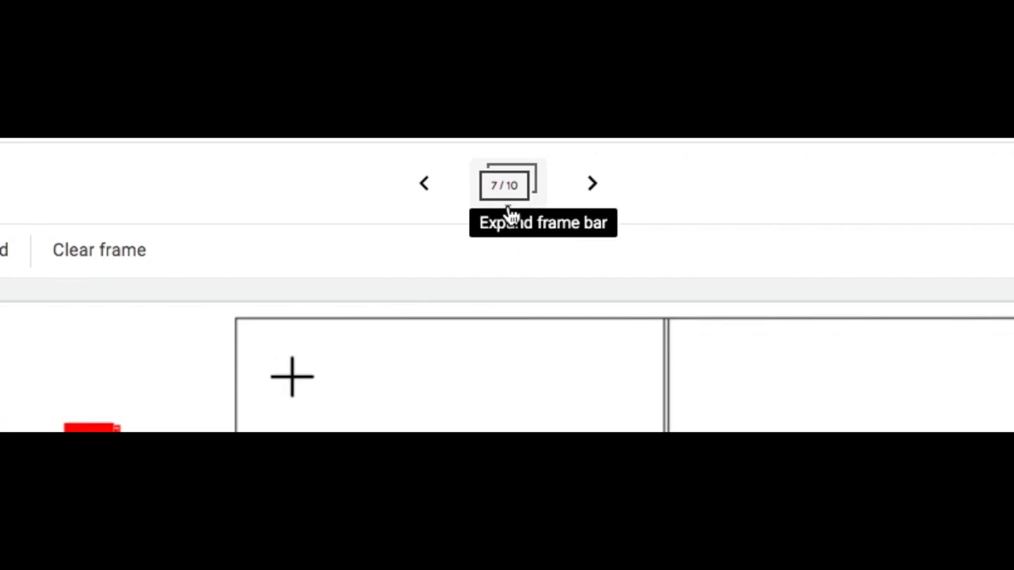
- Expand the frame thumbnail strip to reach frame 8, the submarine colour-by-number page
{"action": "left_click", "coordinate": [506, 79]}
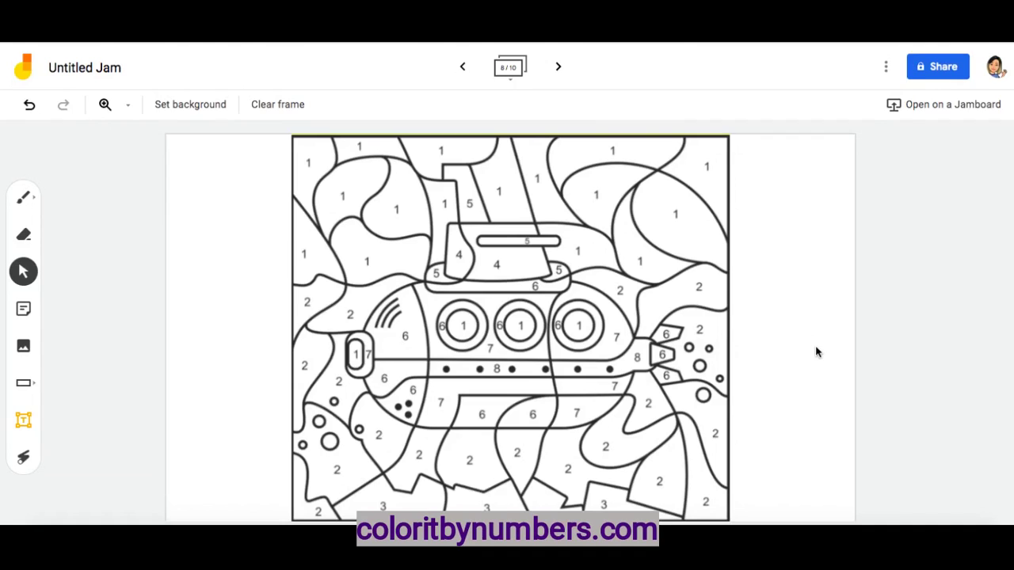
- Ready the pen for drawing the green 1 and red 2 Color Key swatches beside the submarine
{"action": "left_click", "coordinate": [23, 197]}
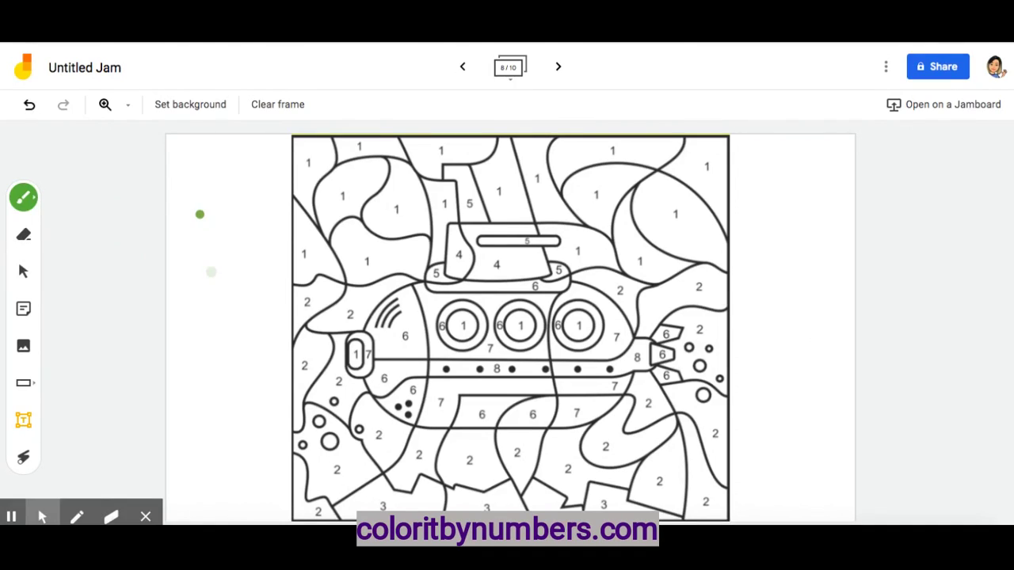
{"action": "left_click", "coordinate": [283, 104]}
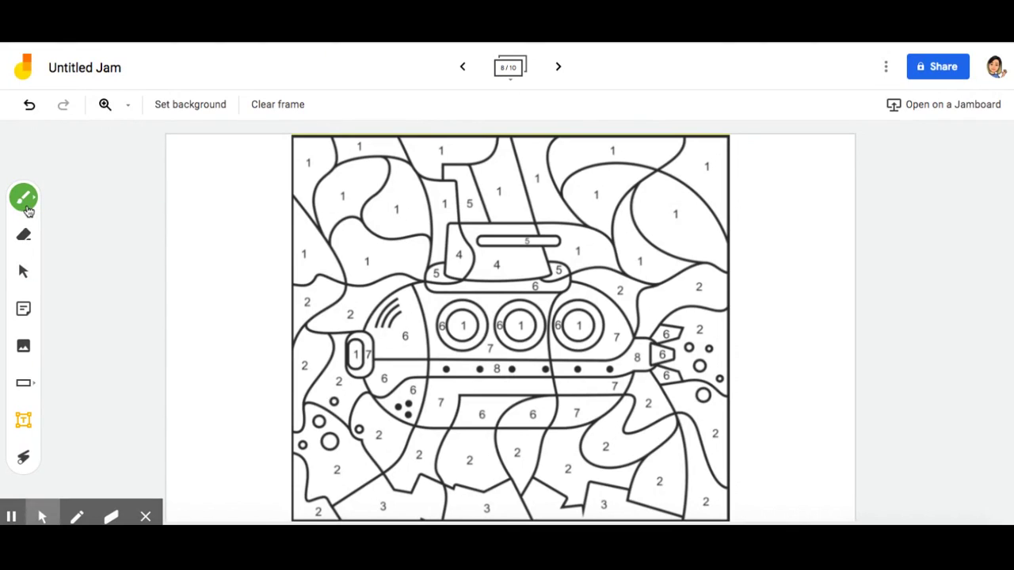
{"action": "left_click", "coordinate": [265, 353]}
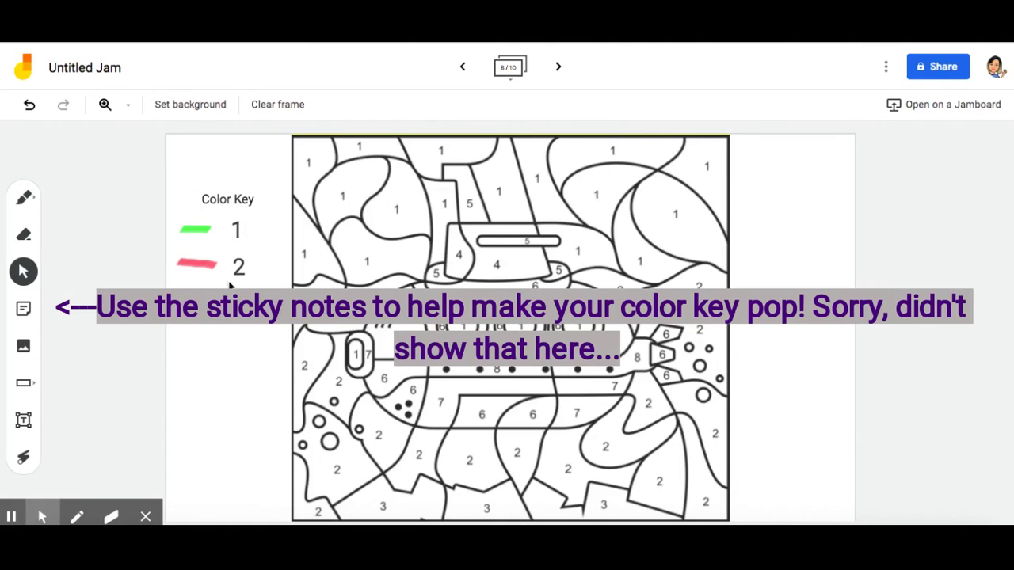
{"action": "left_click", "coordinate": [32, 199]}
{"action": "left_click", "coordinate": [32, 199]}
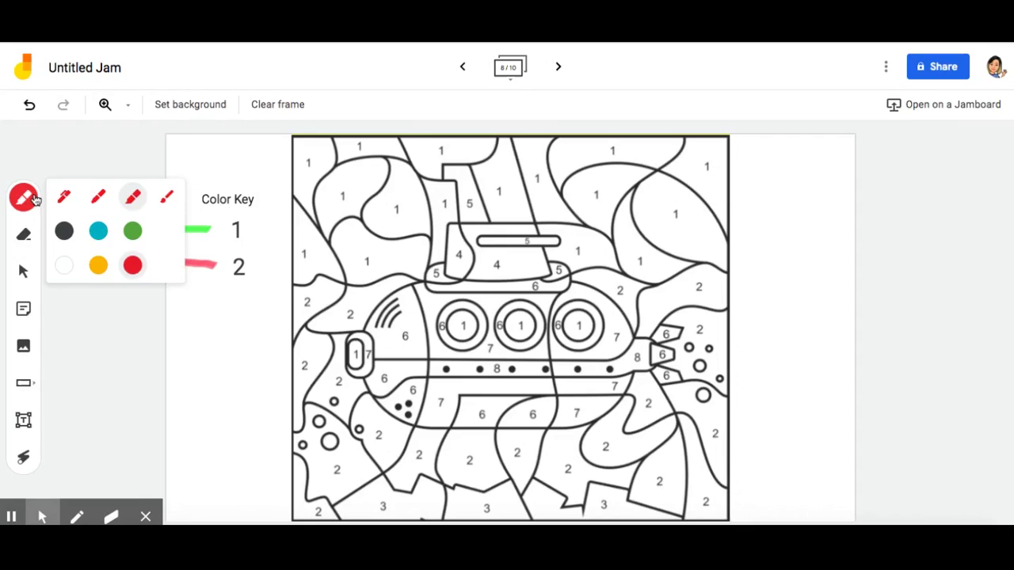
- Paint the submarine picture's top-left corner region red with the Brush, then the Marker
{"action": "left_click", "coordinate": [167, 197]}
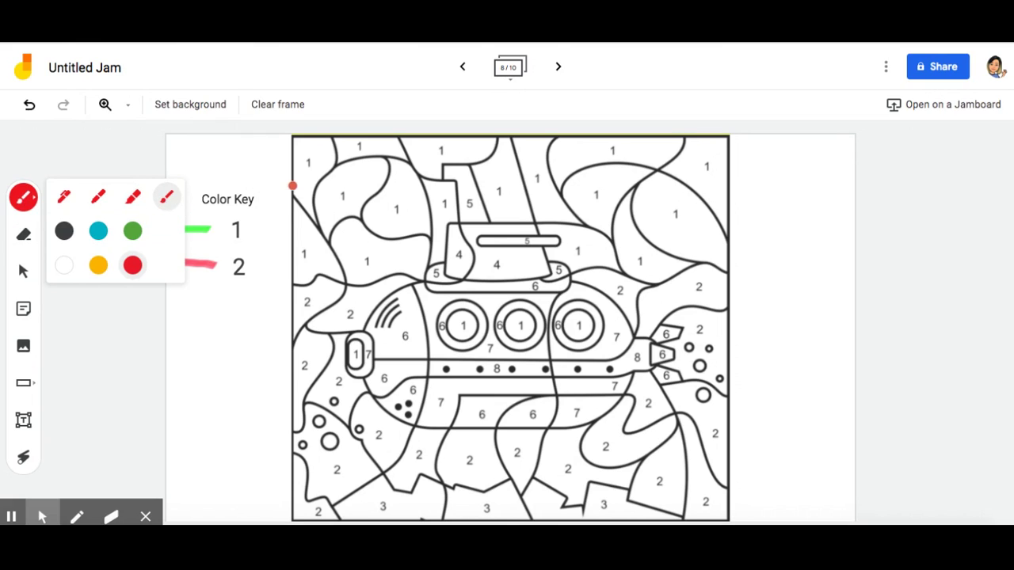
{"action": "mouse_move", "coordinate": [300, 145]}
{"action": "left_mouse_down"}
{"action": "mouse_move", "coordinate": [301, 192]}
{"action": "mouse_move", "coordinate": [300, 142]}
{"action": "mouse_move", "coordinate": [329, 144]}
{"action": "mouse_move", "coordinate": [310, 222]}
{"action": "mouse_move", "coordinate": [309, 156]}
{"action": "left_mouse_up"}
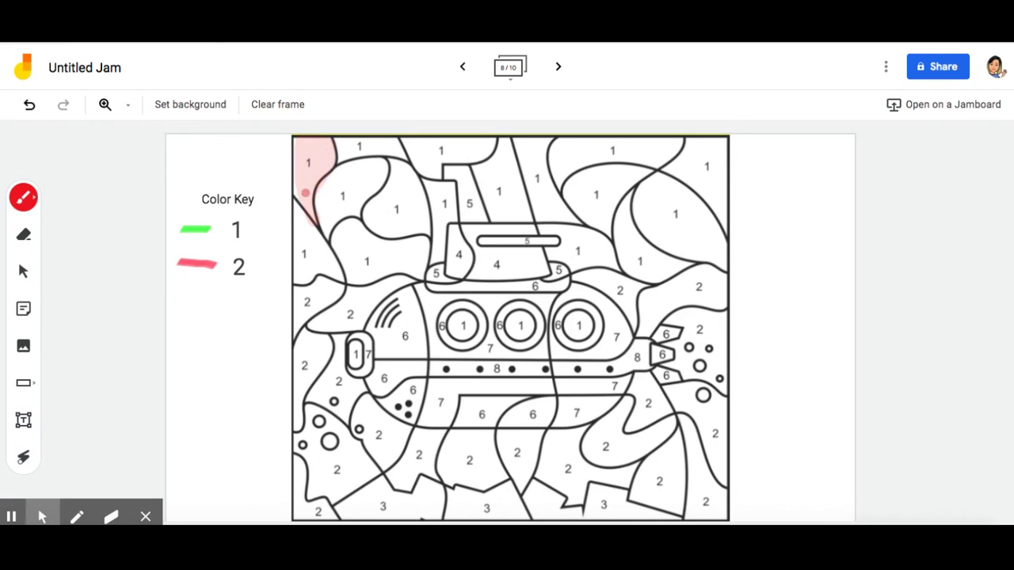
{"action": "left_click", "coordinate": [23, 197]}
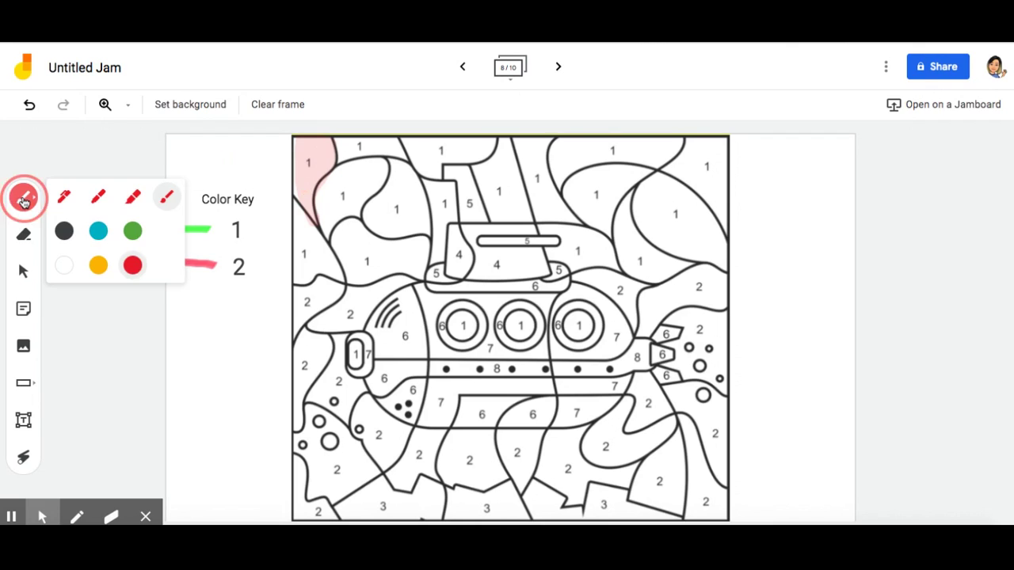
{"action": "left_click", "coordinate": [133, 202]}
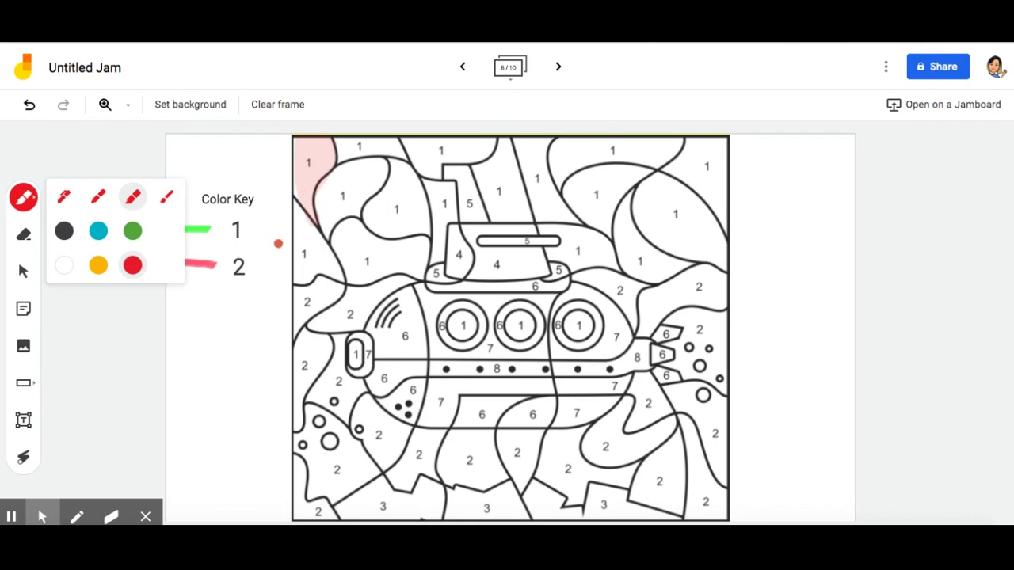
{"action": "mouse_move", "coordinate": [304, 234]}
{"action": "left_mouse_down"}
{"action": "mouse_move", "coordinate": [301, 272]}
{"action": "mouse_move", "coordinate": [339, 267]}
{"action": "mouse_move", "coordinate": [306, 246]}
{"action": "mouse_move", "coordinate": [293, 217]}
{"action": "mouse_move", "coordinate": [317, 231]}
{"action": "left_mouse_up"}
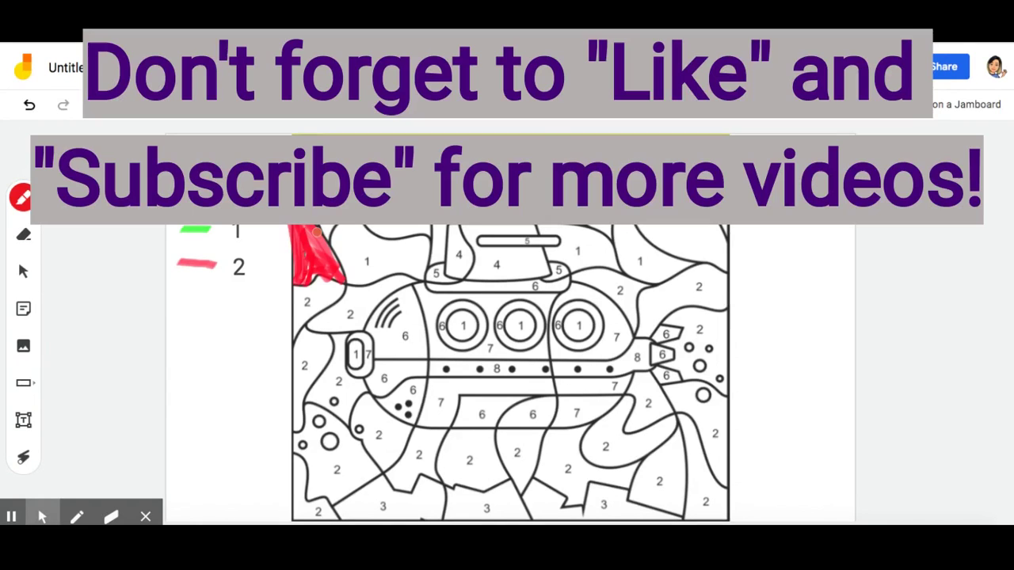